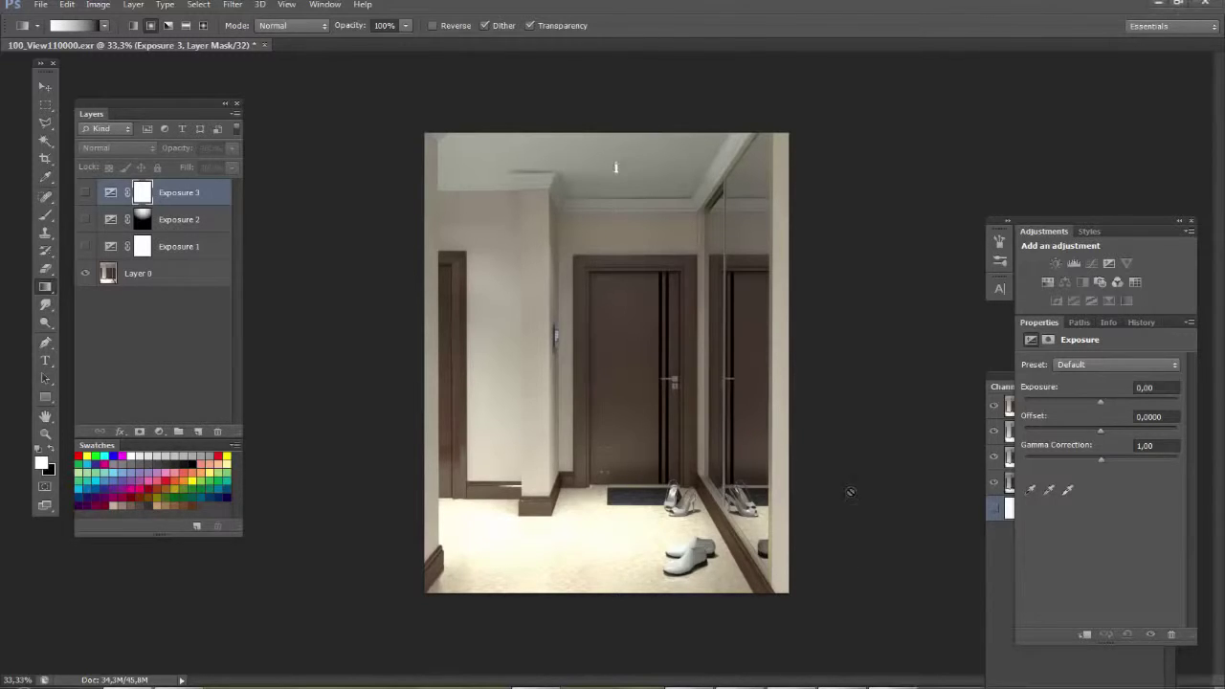
Select Exposure 1, 2 and 3 together and delete them, leaving only Layer 0
scroll(844, 526, "up", 1)
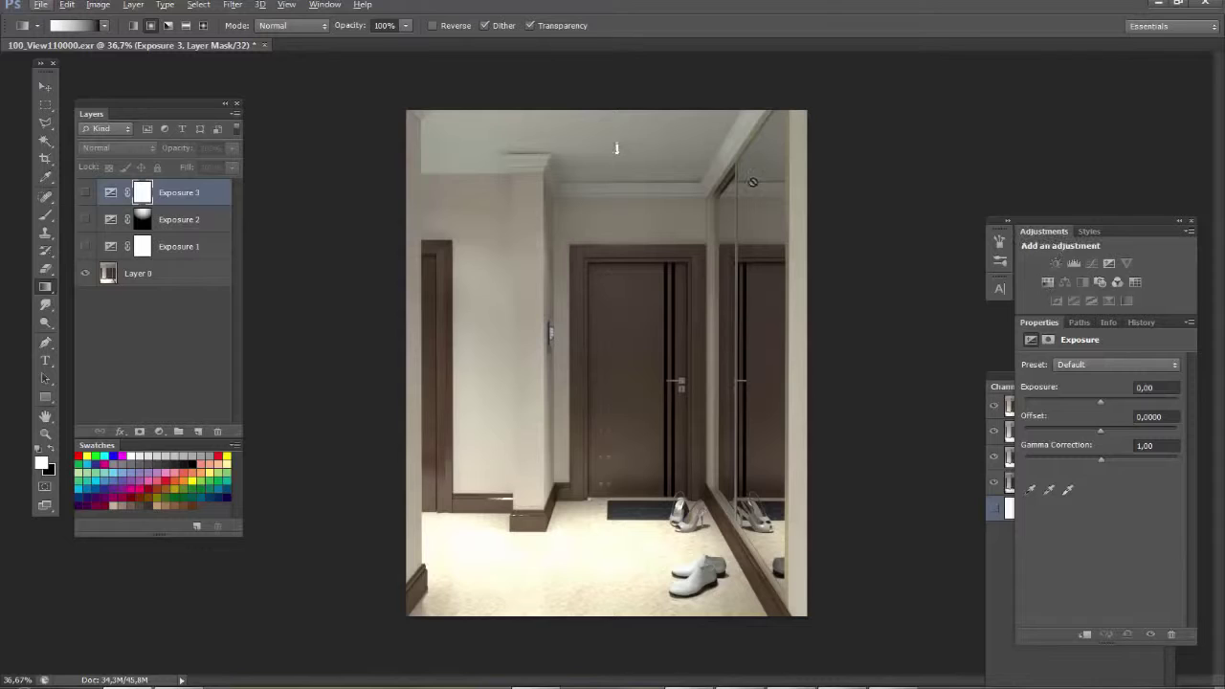
left_click(176, 247)
left_click(180, 222, "shift")
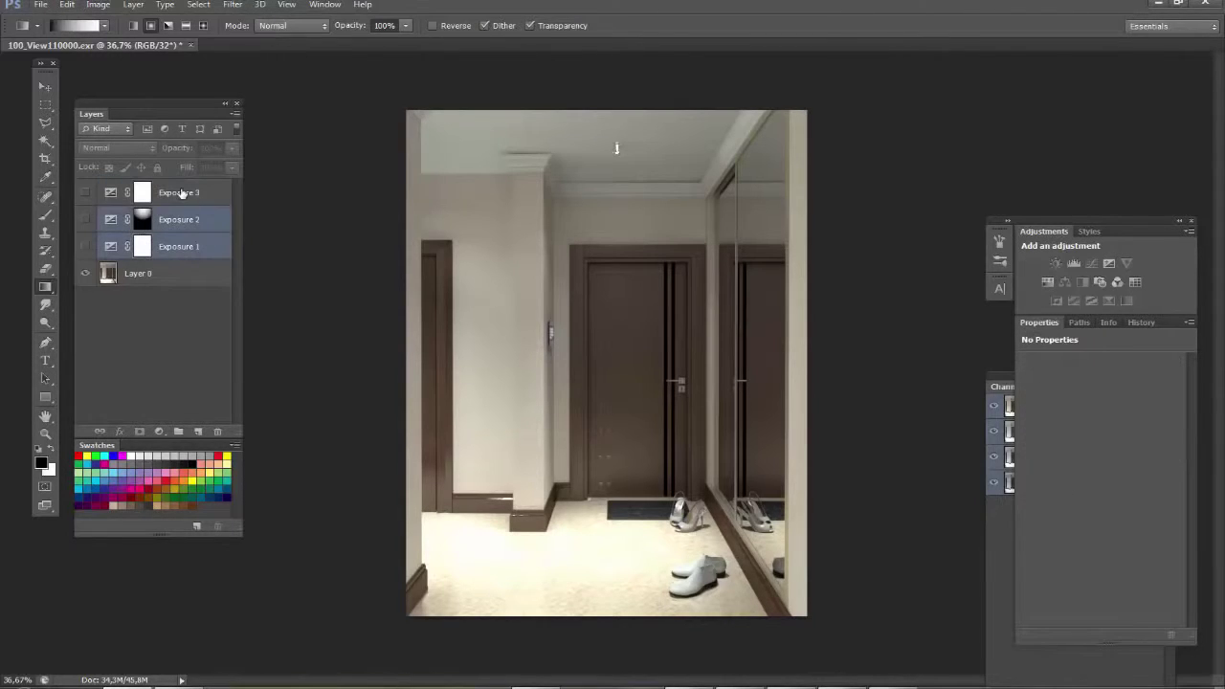
left_click(182, 193, "shift")
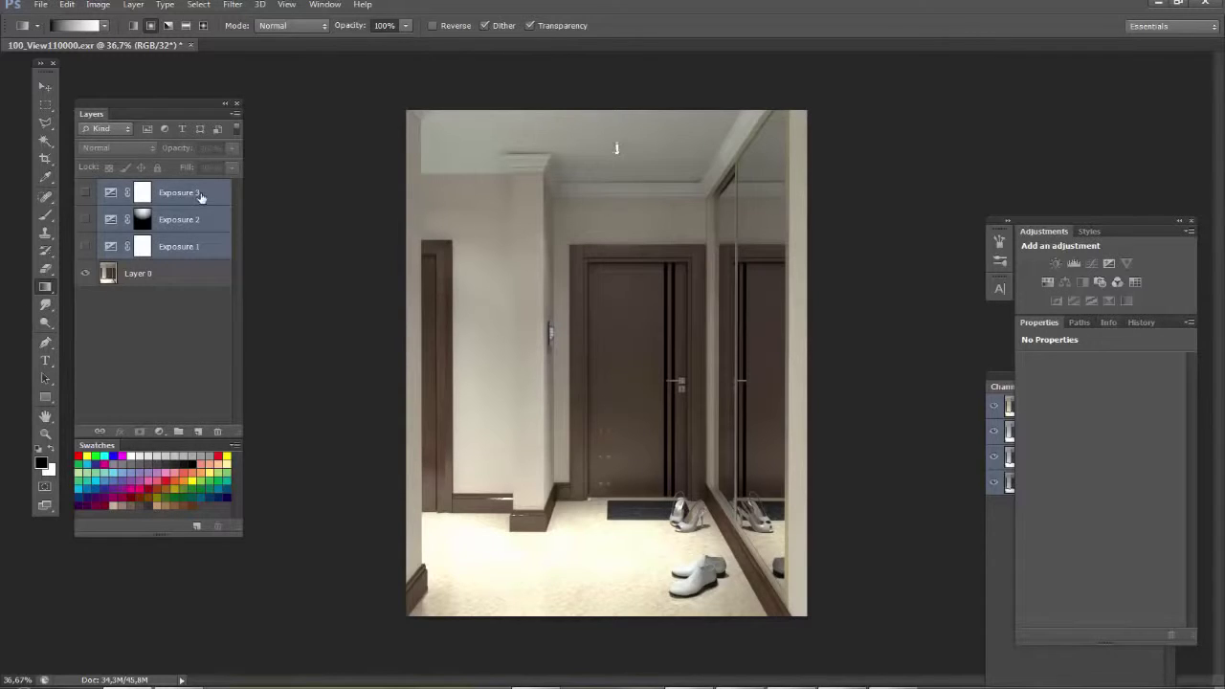
left_click_drag(201, 197, 217, 431)
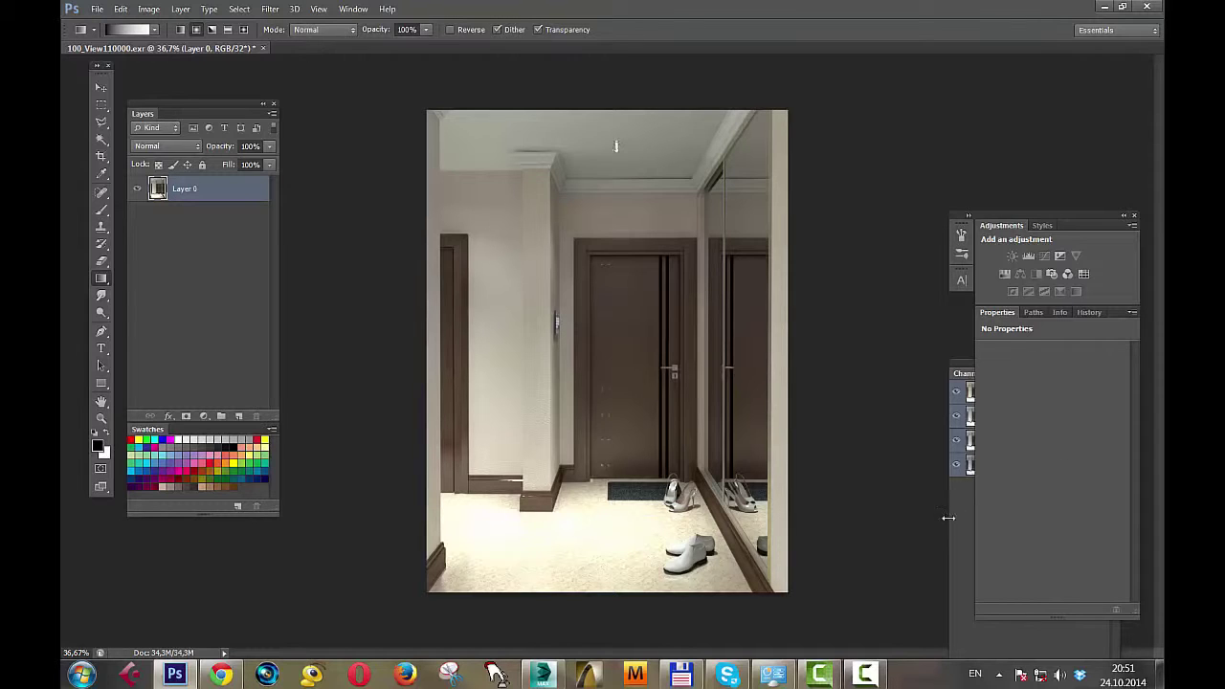
Add an Exposure adjustment layer above Layer 0 with Gamma Correction 1,2
left_click(204, 417)
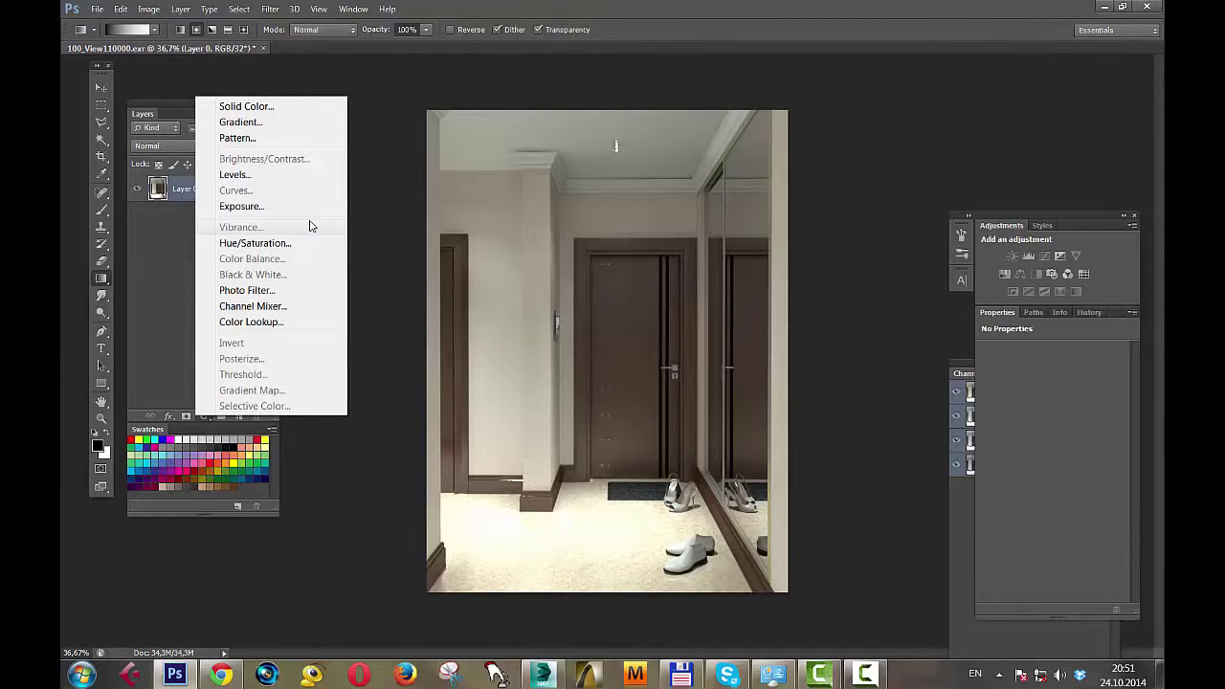
left_click(268, 206)
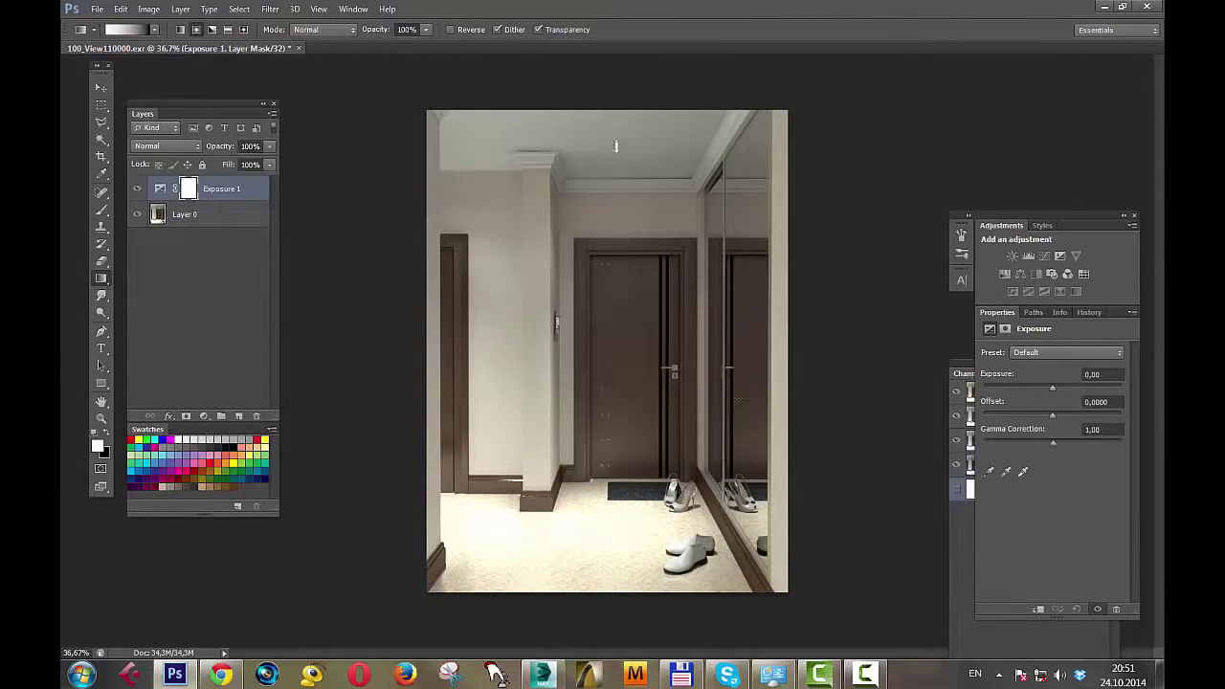
left_click_drag(1054, 444, 1047, 443)
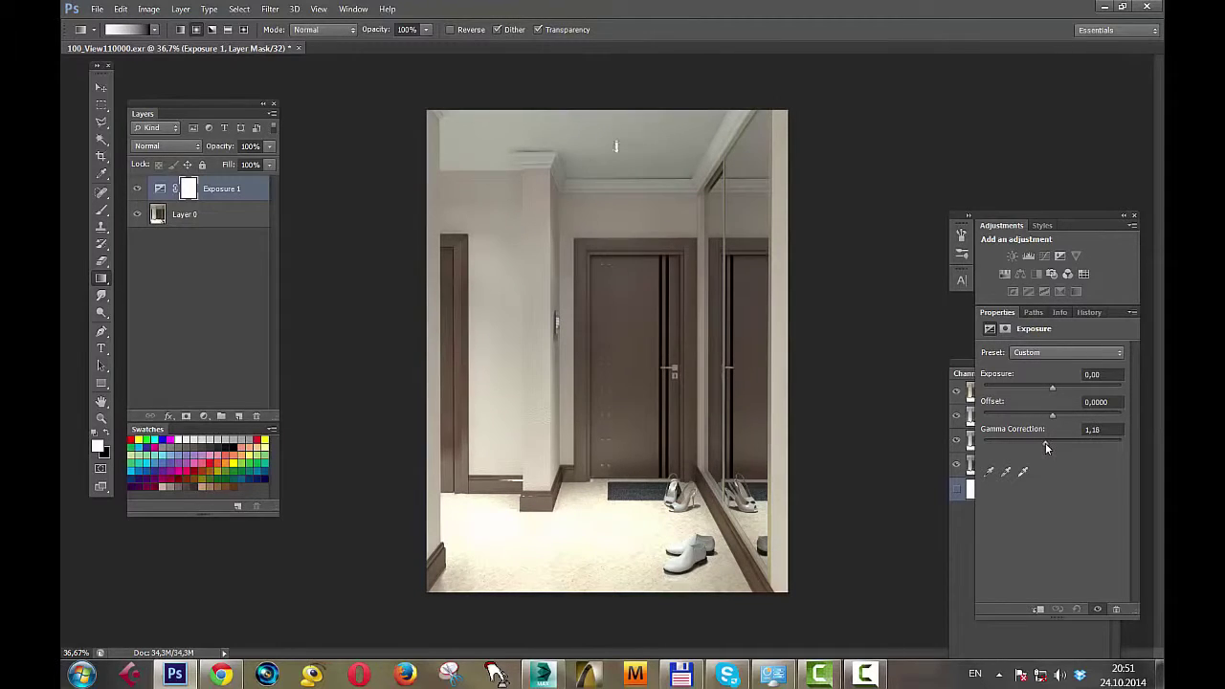
left_click(1096, 429)
double_click(1096, 429)
type("2")
key("Return")
left_click(203, 416)
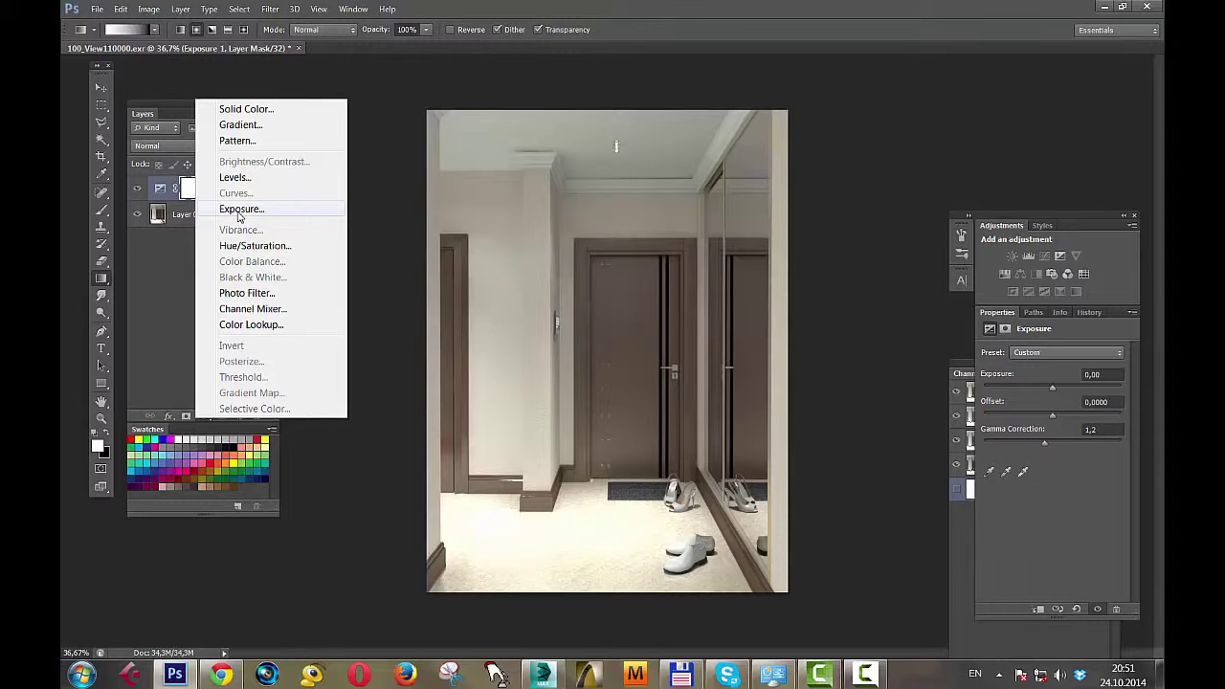
Add Exposure 2 at gamma 1,34 with an inverted black mask, hiding Exposure 1 and choosing the radial gradient
left_click(239, 211)
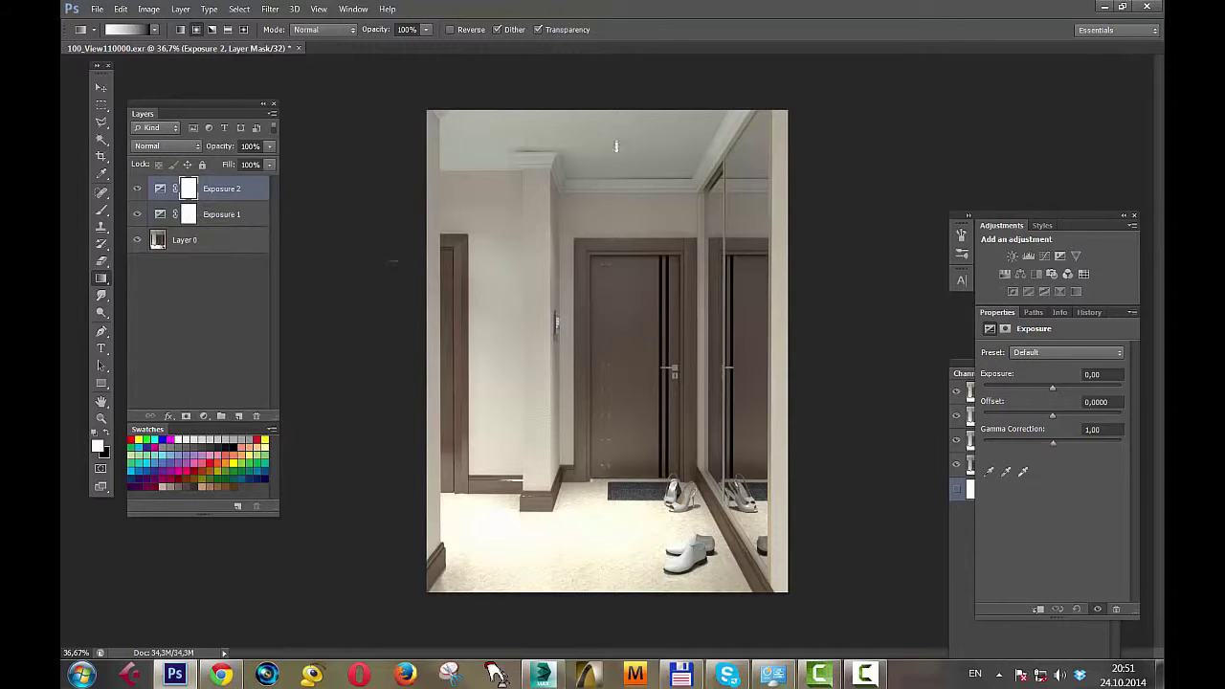
left_click(137, 215)
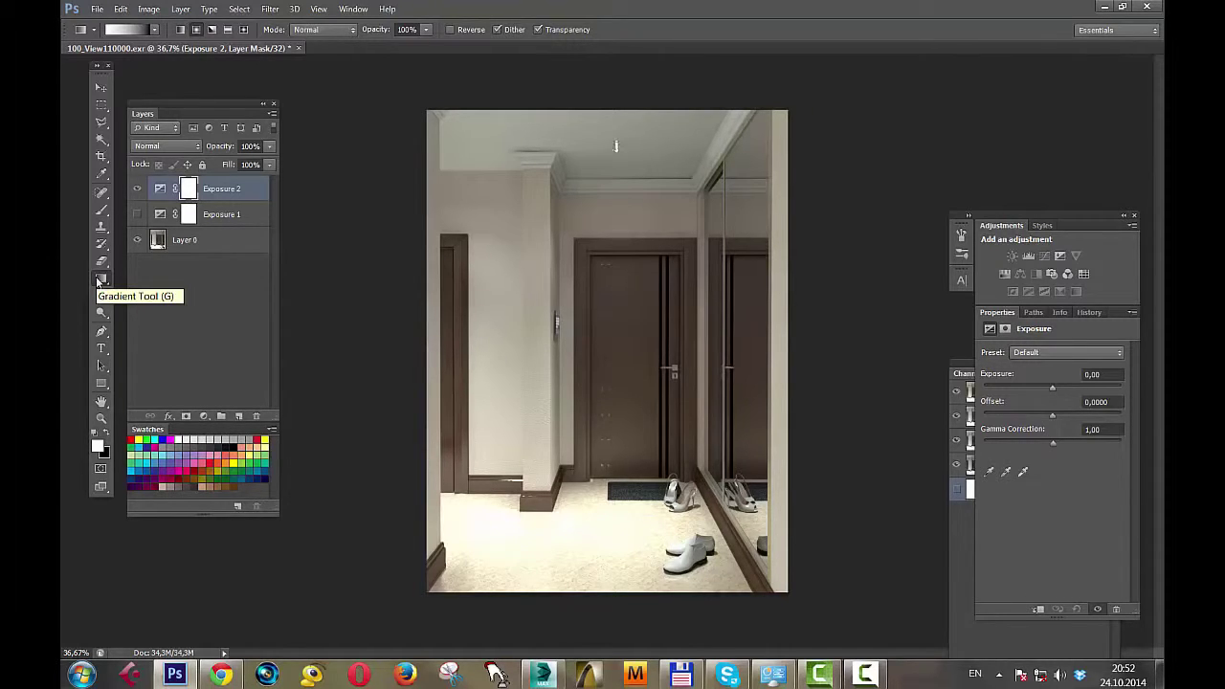
left_click(197, 30)
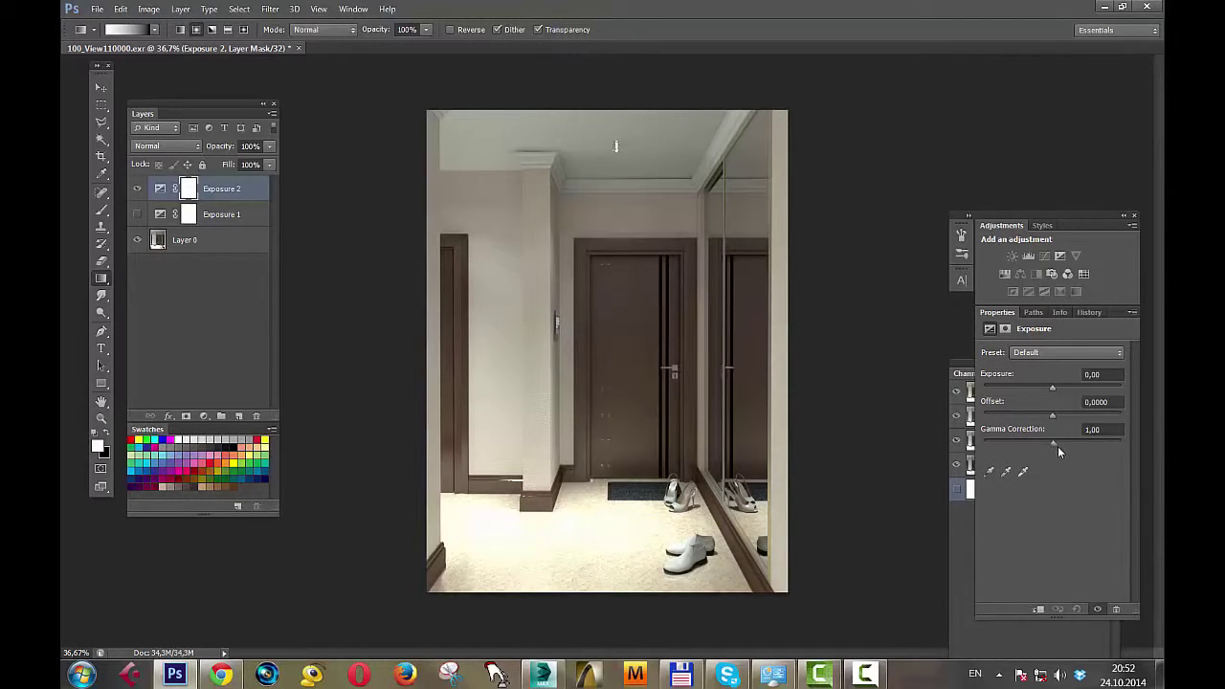
left_click_drag(1054, 441, 1039, 443)
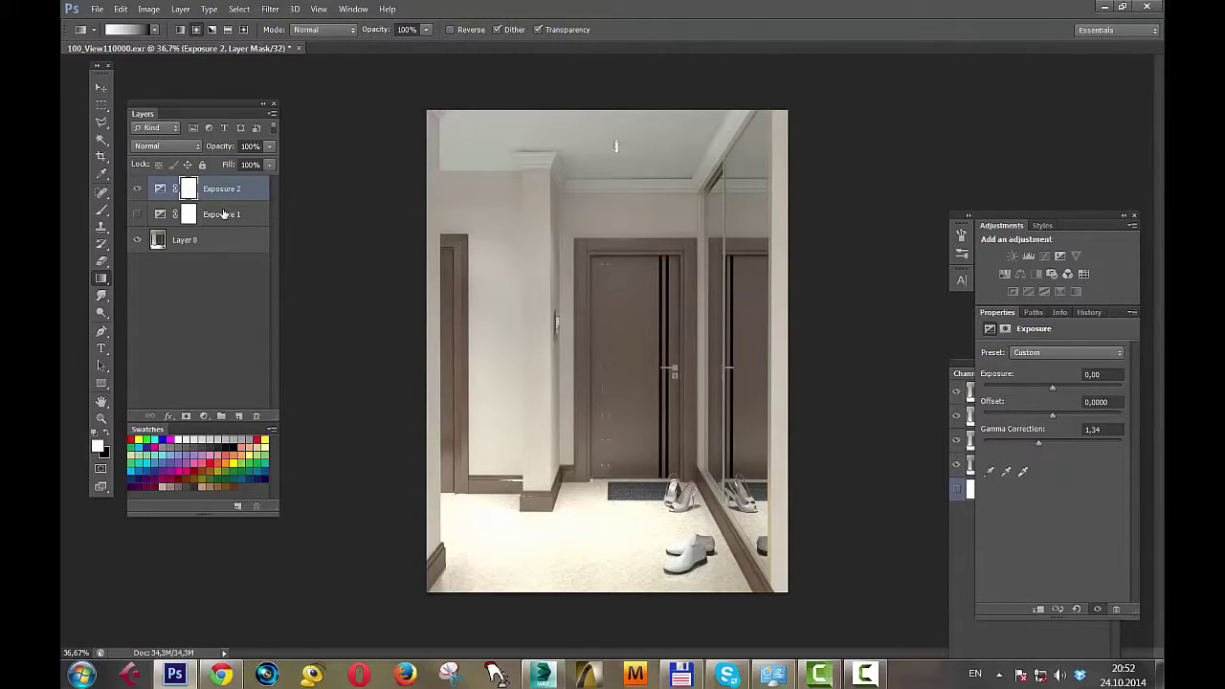
key("ctrl+i")
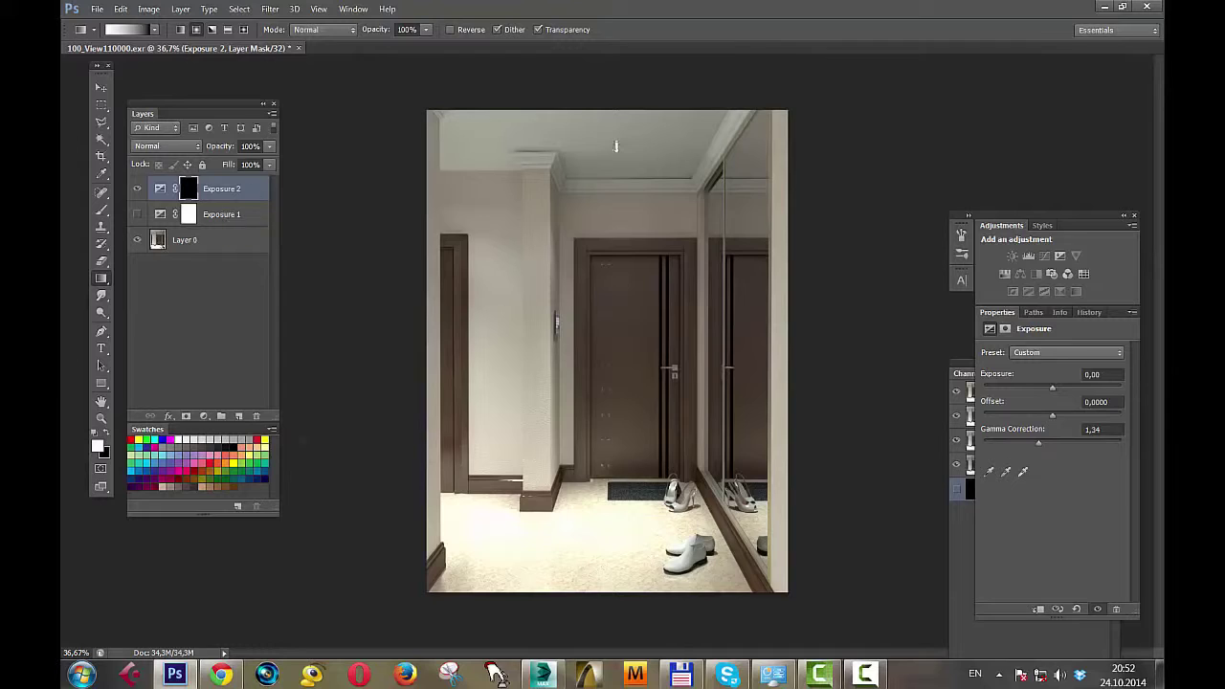
Paint a white gradient on Exposure 2's mask from the ceiling down to the door
double_click(107, 436)
left_click(107, 437)
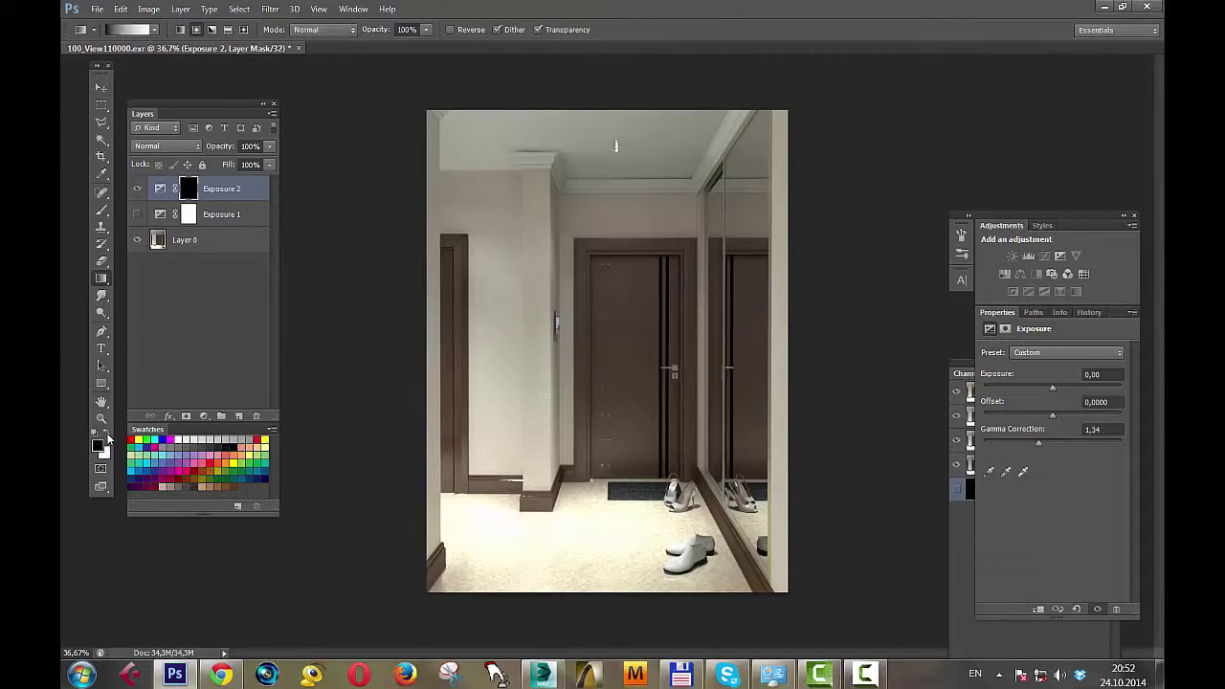
left_click(107, 436)
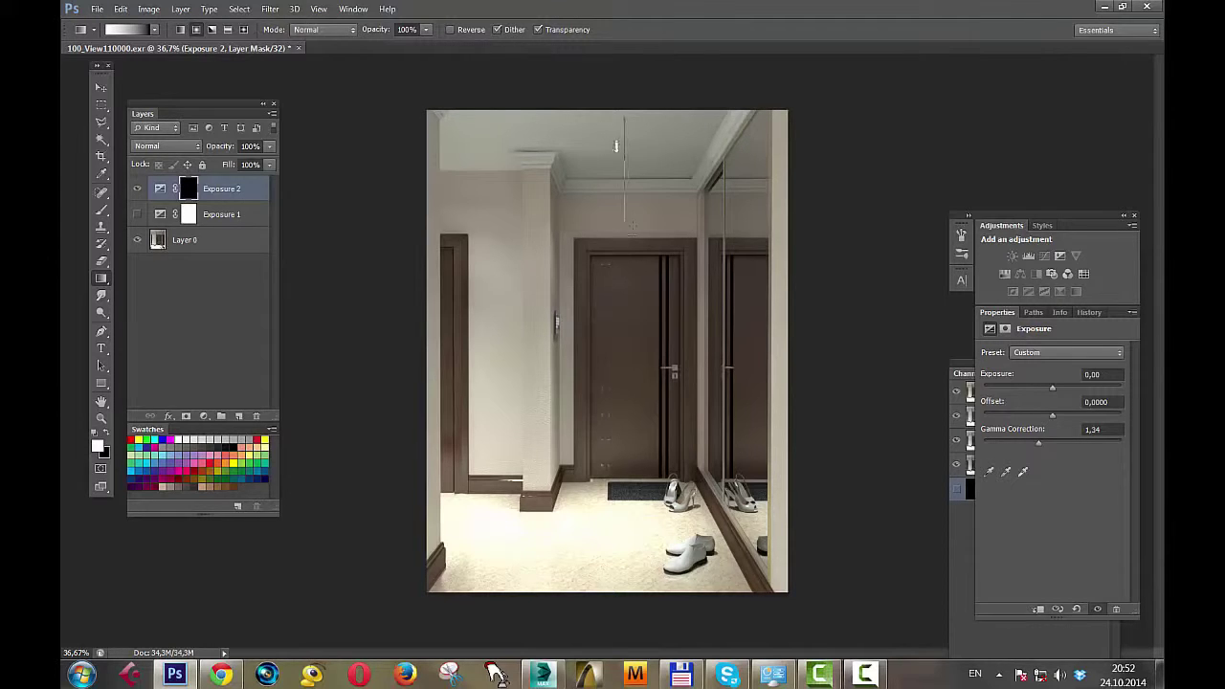
left_click_drag(625, 190, 624, 259)
left_click_drag(617, 144, 619, 365)
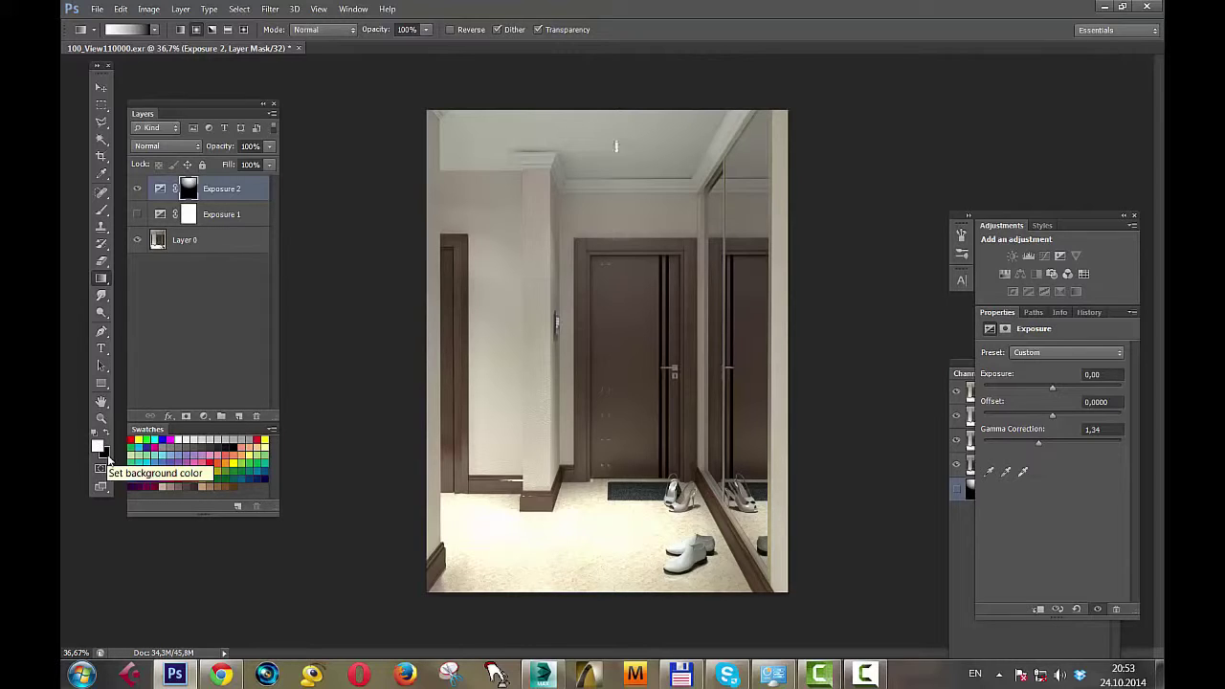
left_click_drag(632, 144, 622, 326)
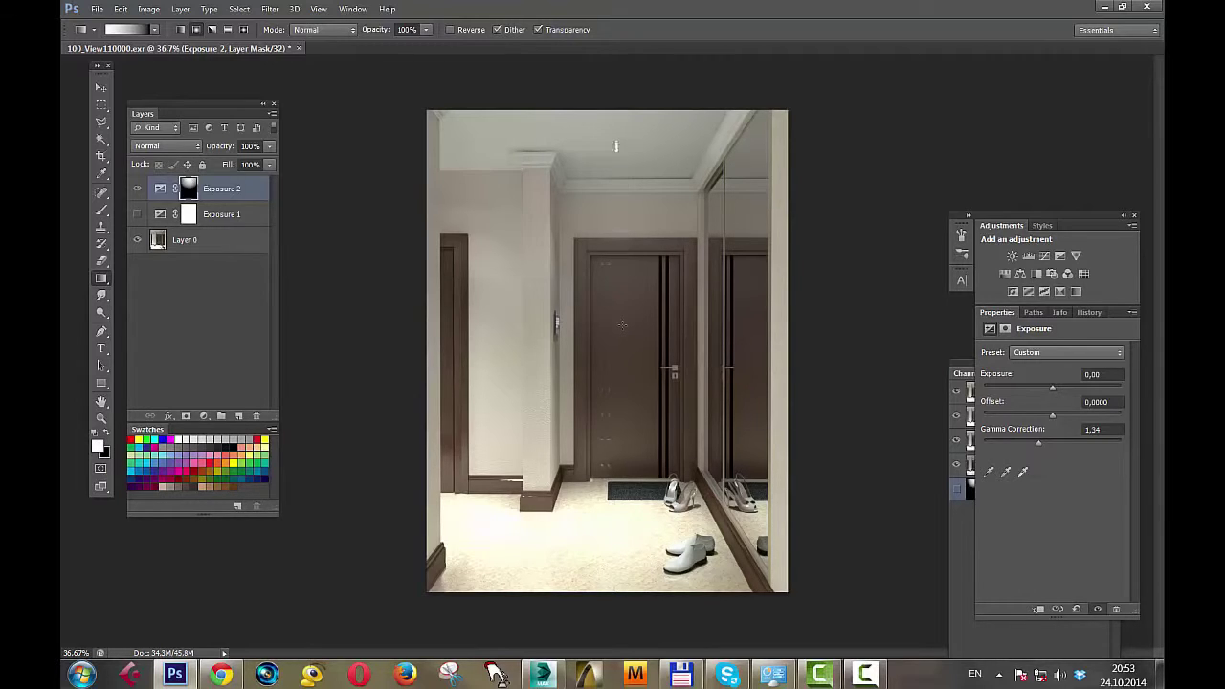
left_click_drag(611, 155, 604, 484)
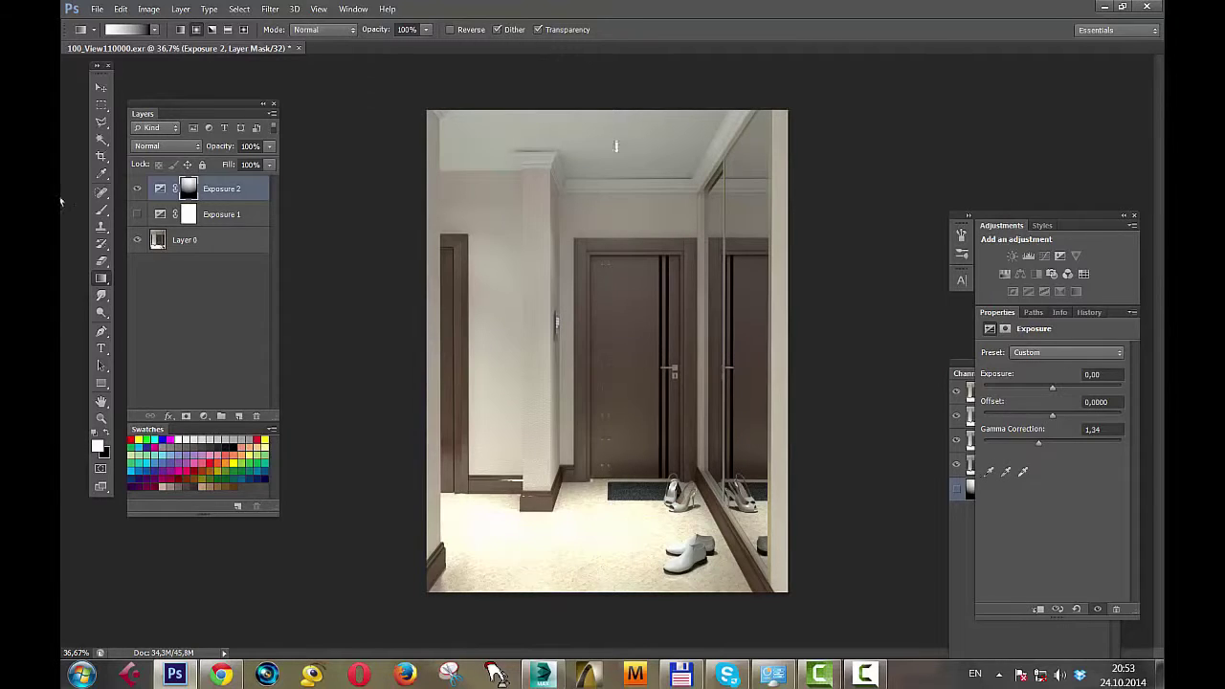
Toggle Exposure 2's visibility repeatedly to compare the image with and without it
left_click(138, 189)
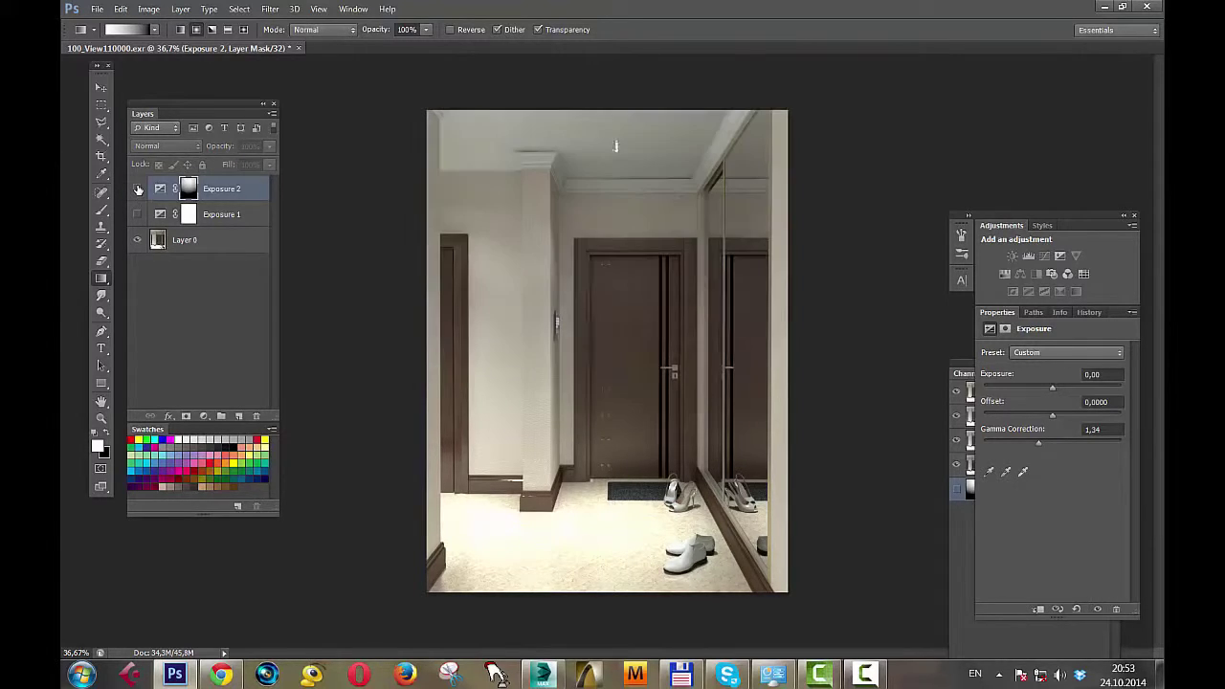
left_click(137, 189)
left_click(138, 189)
left_click(138, 188)
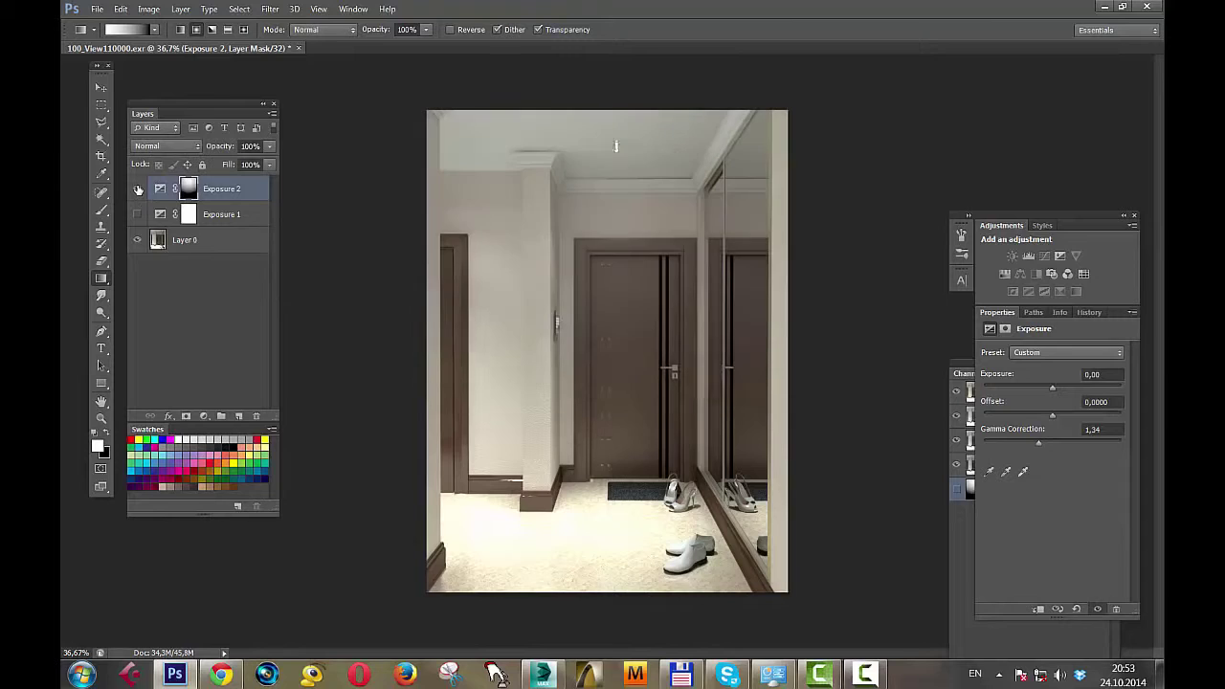
left_click(138, 188)
left_click(138, 189)
Add a third Exposure layer, Exposure 3, with exposure -0,90
left_click(205, 421)
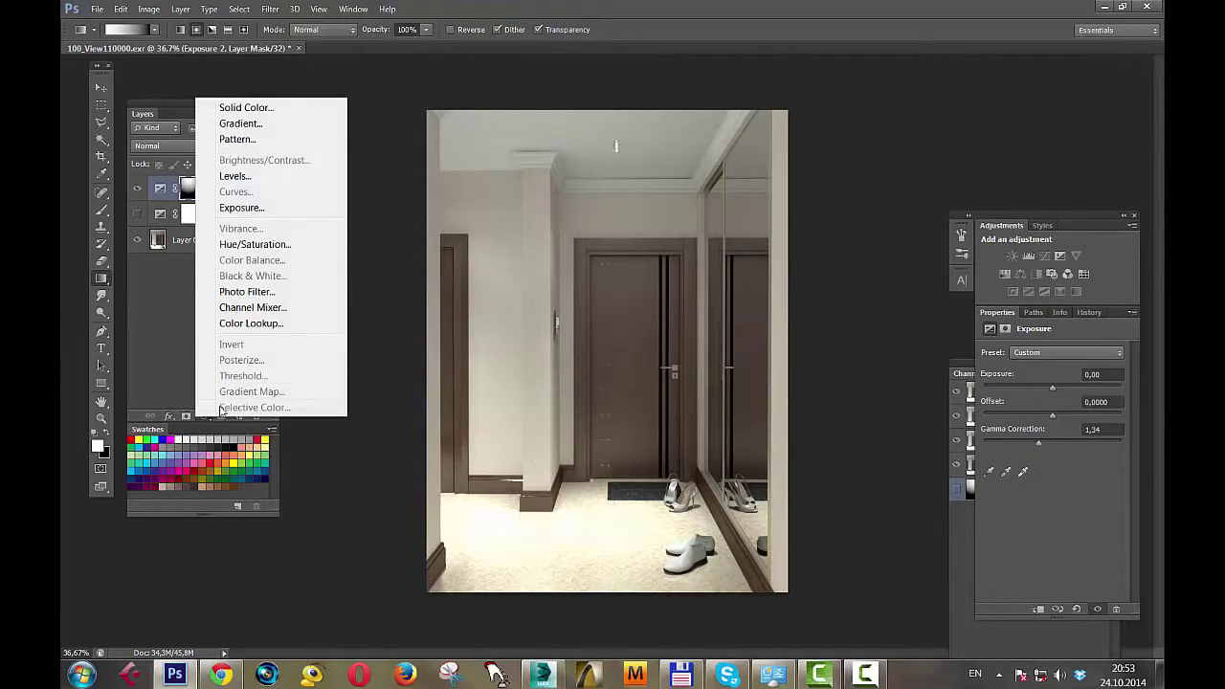
left_click(245, 205)
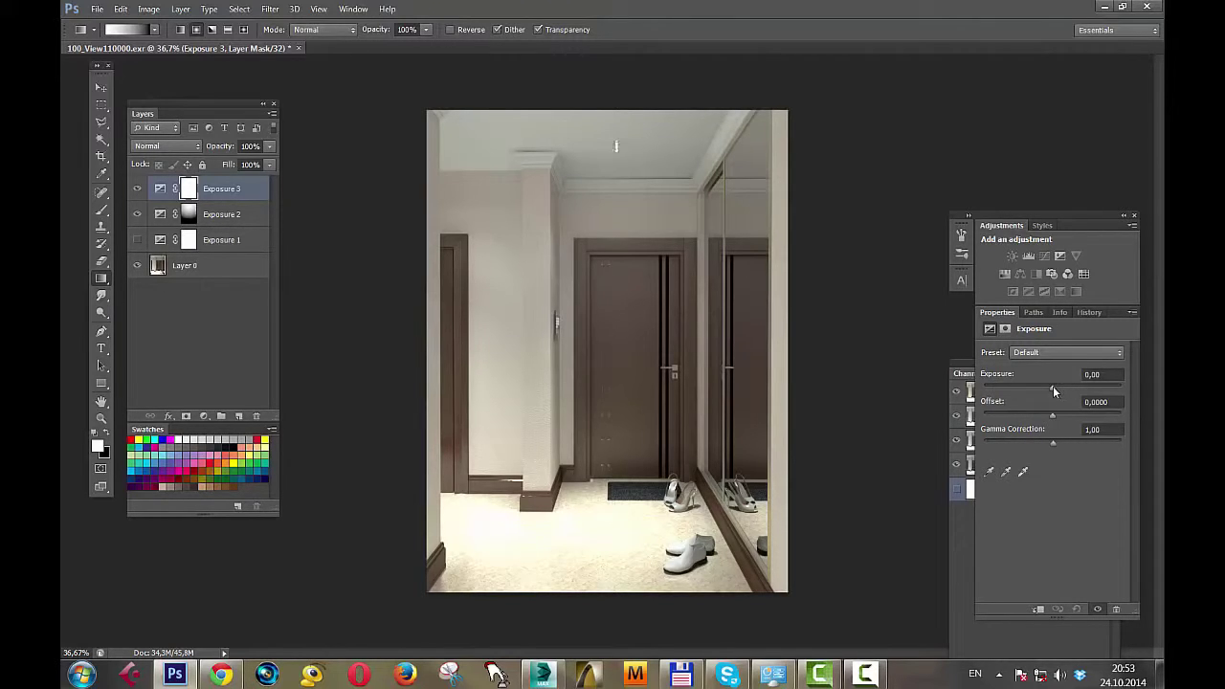
left_click_drag(1053, 386, 1044, 389)
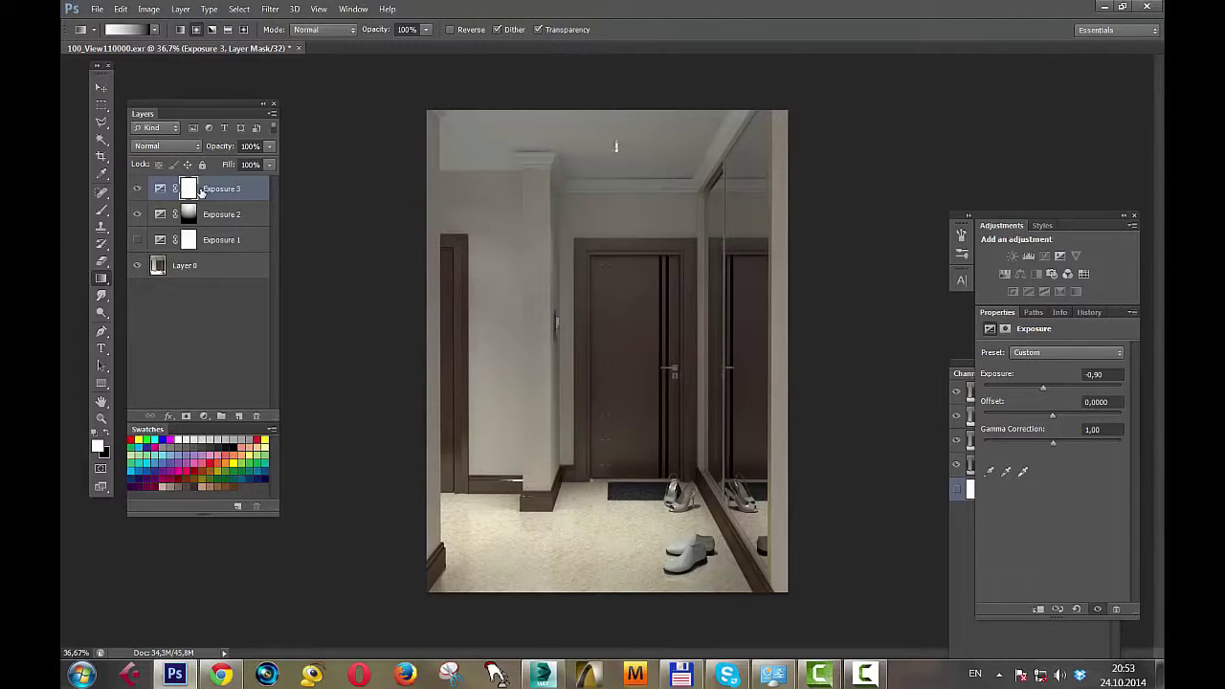
Invert Exposure 3's mask and reveal it with a gradient from the lower-left floor toward the upper right
key("ctrl+i")
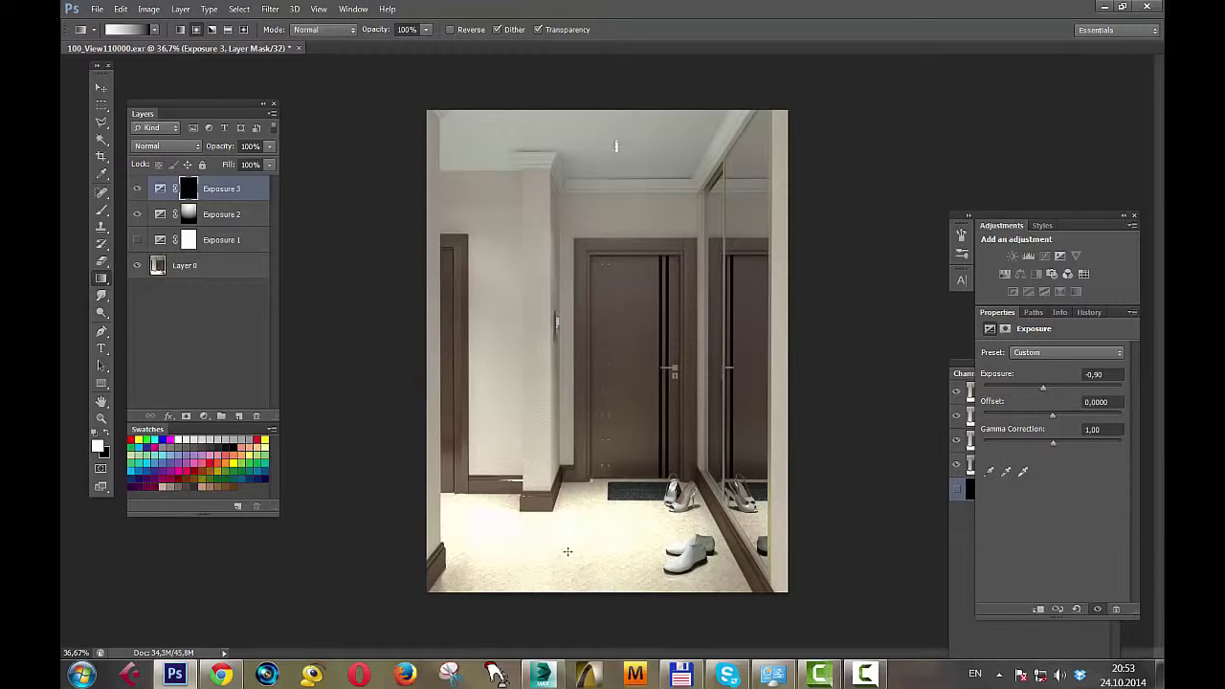
left_click_drag(568, 552, 568, 366)
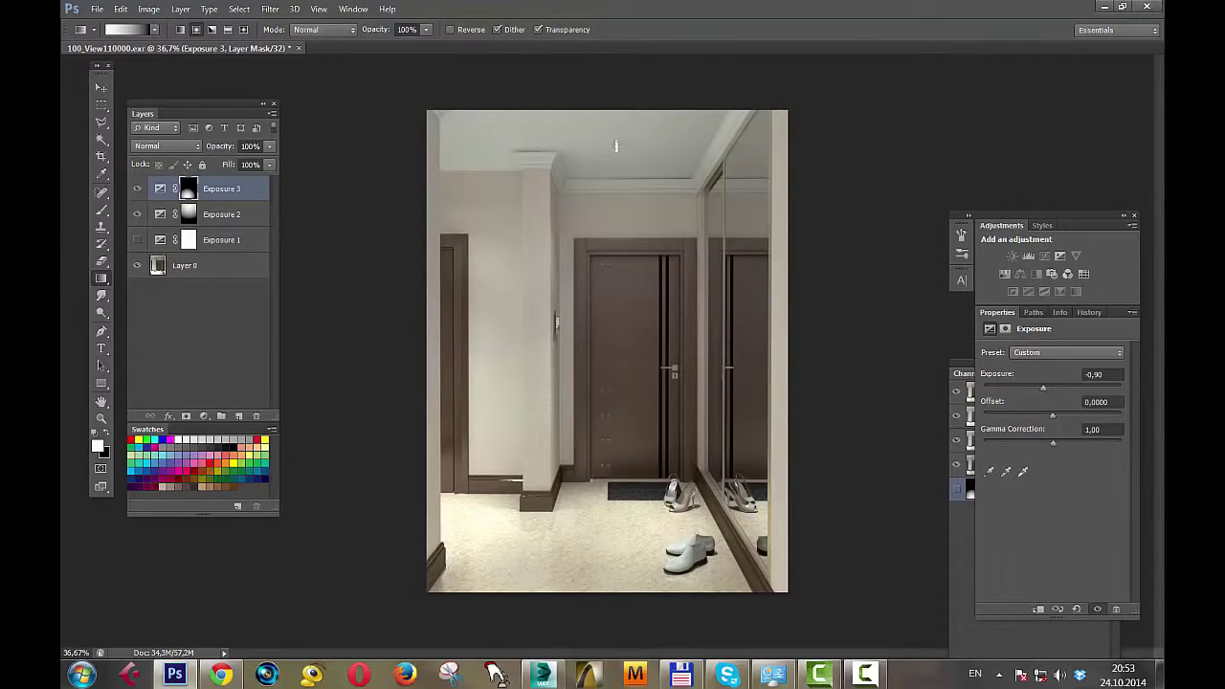
left_click_drag(521, 547, 531, 291)
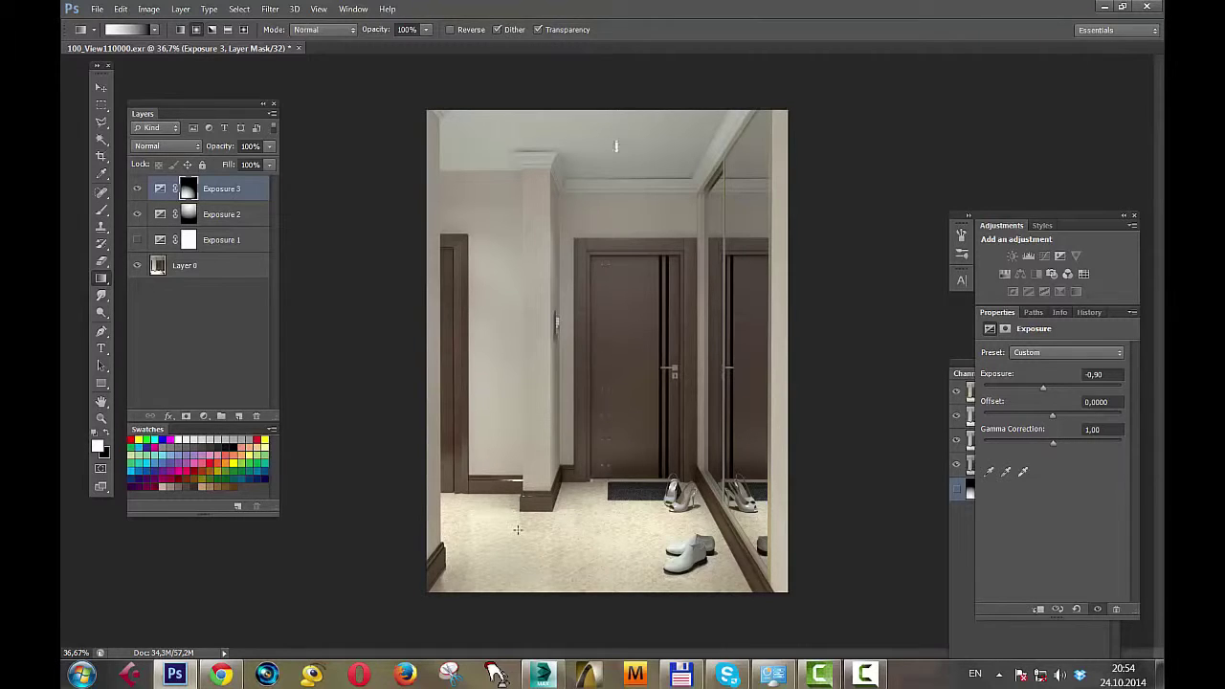
left_click_drag(490, 546, 675, 412)
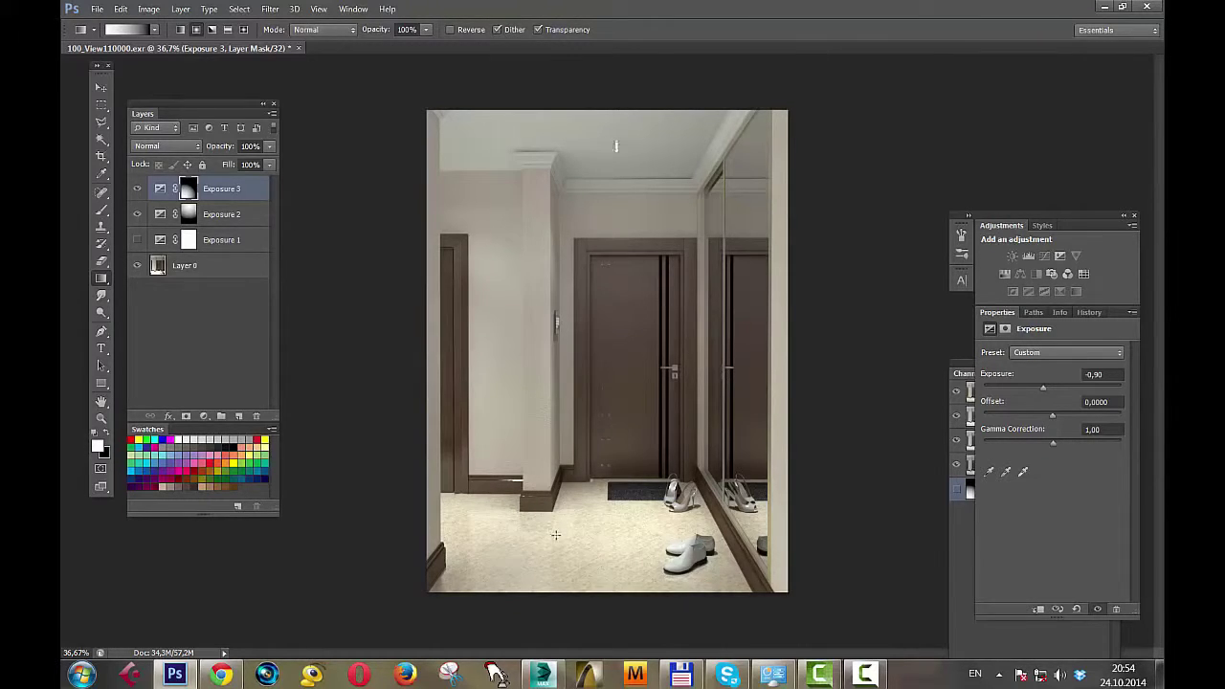
left_click_drag(541, 548, 797, 368)
Select Exposure 2 and raise its gamma to 1,42
left_click(201, 215)
left_click(218, 192)
left_click(222, 215)
left_click(167, 188)
left_click(160, 218)
left_click(160, 217)
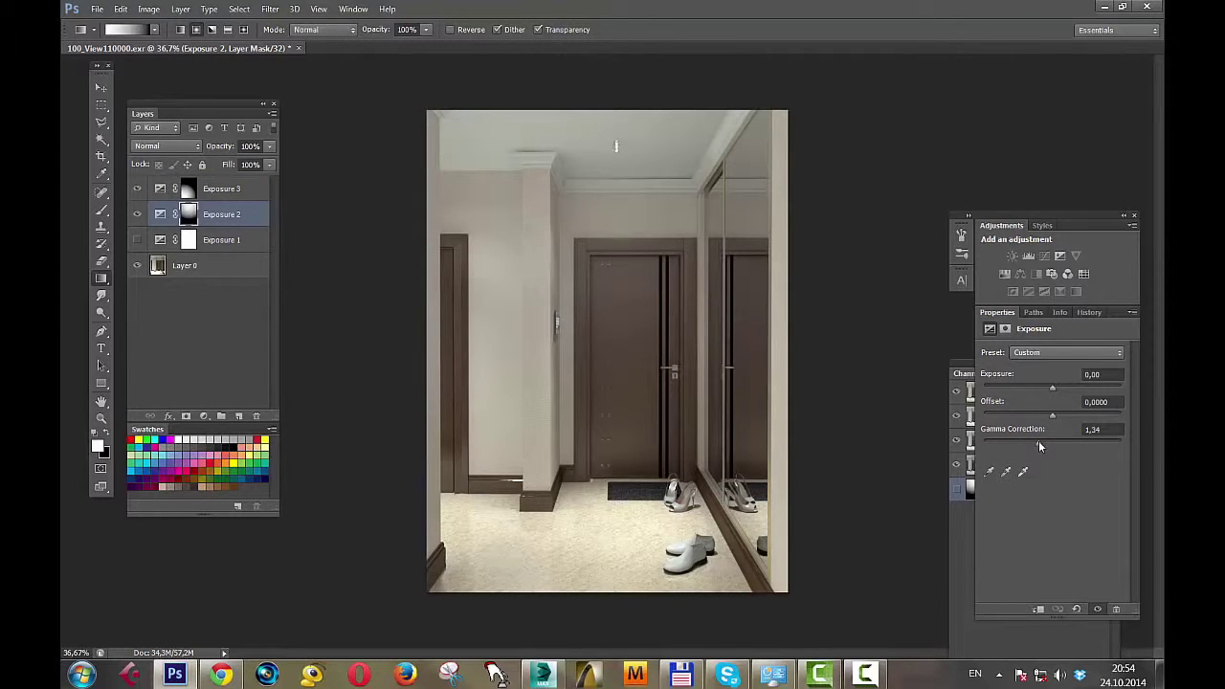
left_click_drag(1041, 446, 1021, 444)
Raise Exposure 3's gamma to about 1,22, then toggle Exposure 2 to compare
left_click(220, 193)
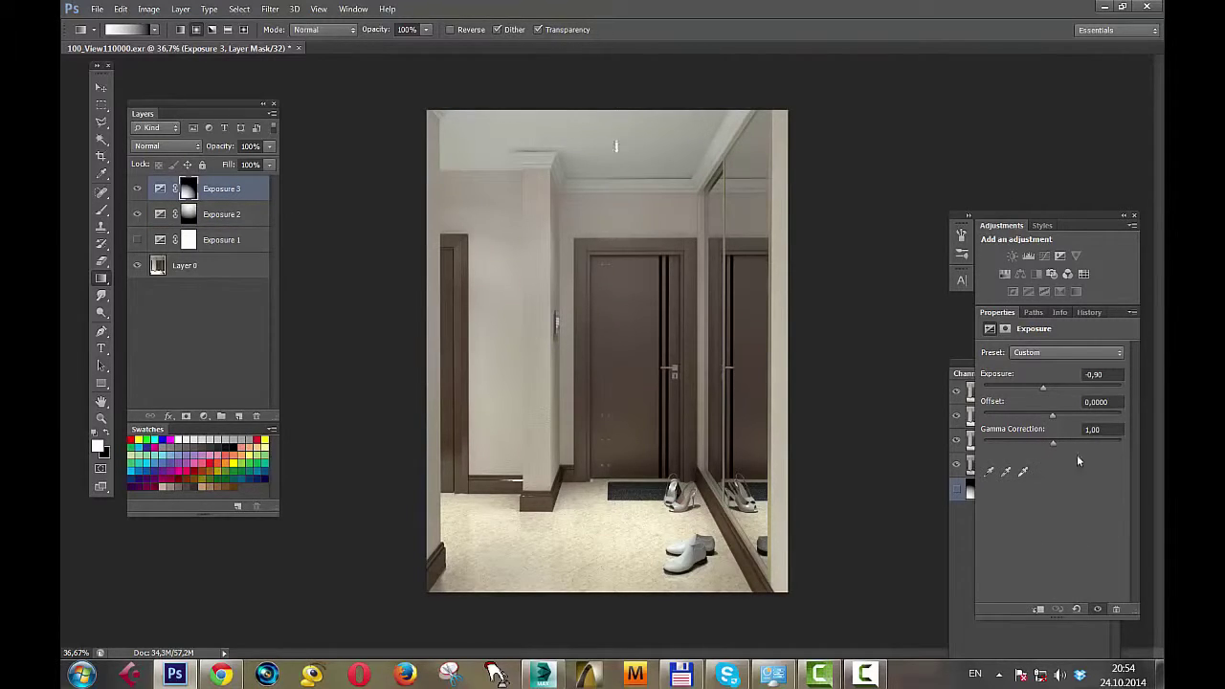
left_click_drag(1050, 443, 1047, 444)
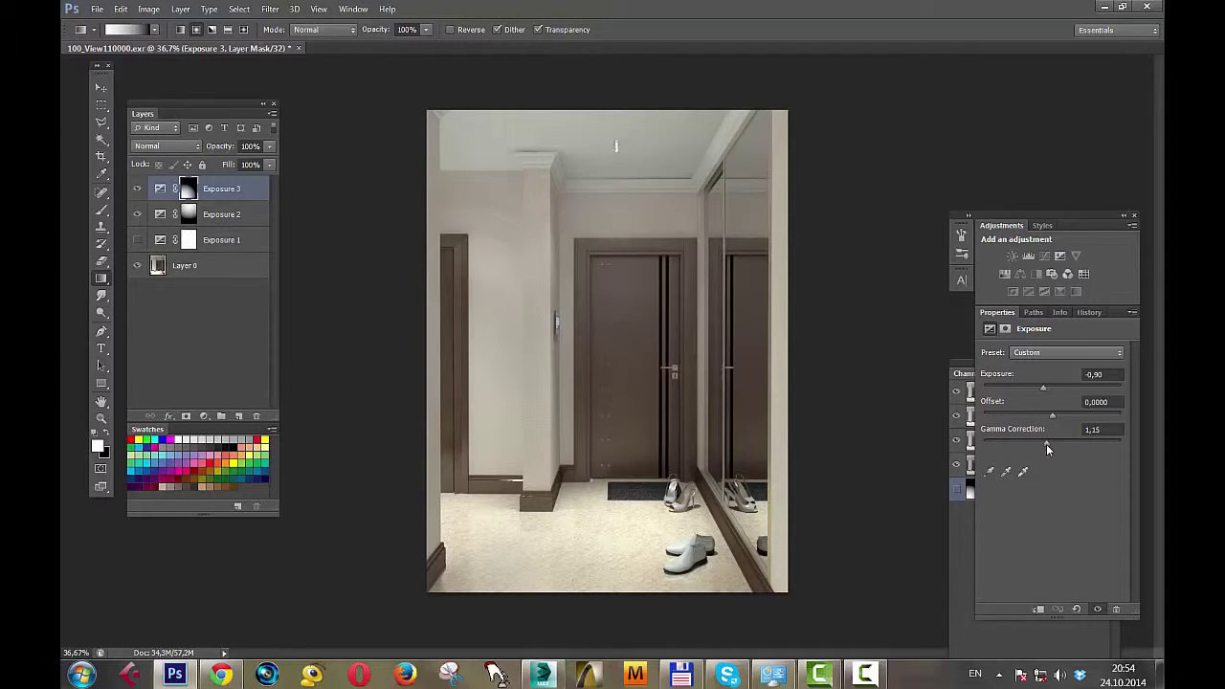
left_click_drag(1045, 445, 1044, 445)
left_click(136, 217)
left_click(137, 217)
left_click(136, 216)
left_click(137, 216)
Make Exposure 1 visible again and set its gamma to 1,1
left_click(137, 241)
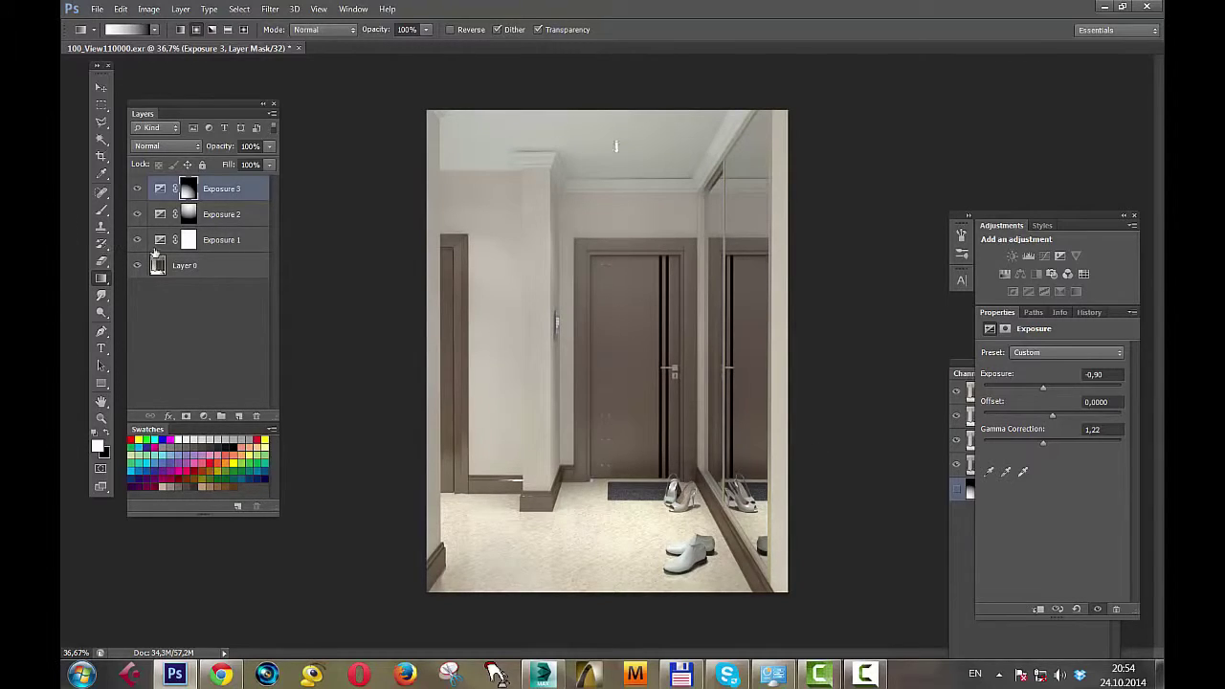
left_click(239, 245)
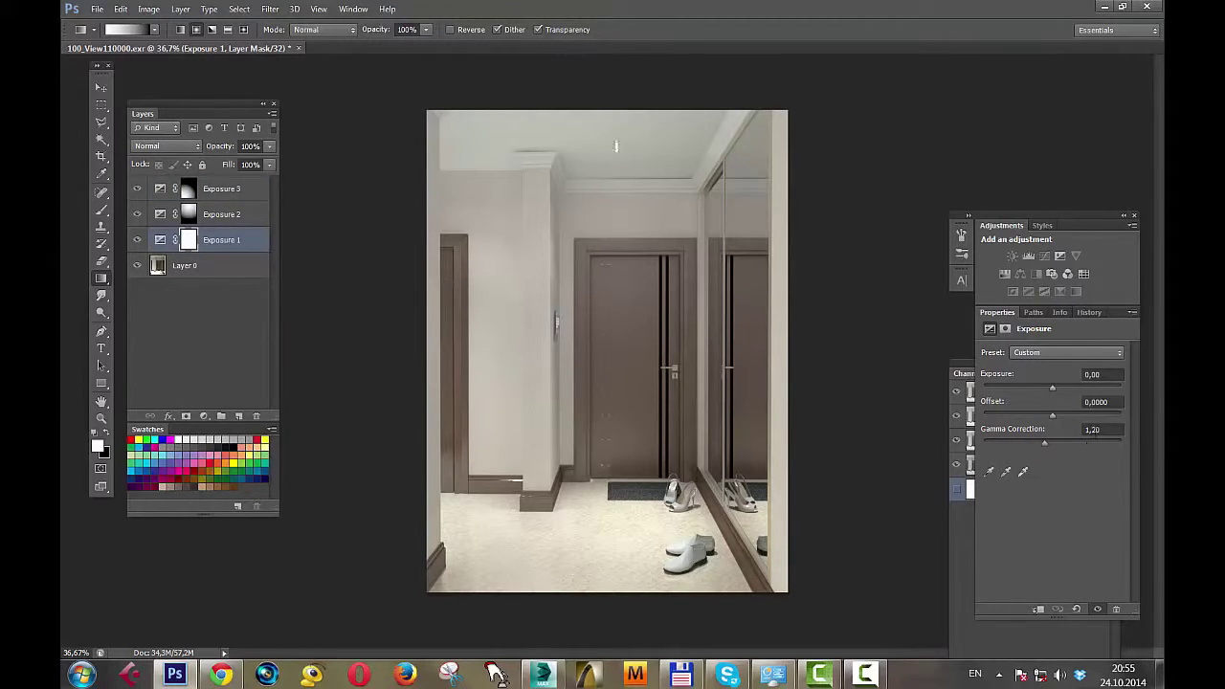
left_click(1095, 431)
double_click(1092, 430)
type("1")
key("Return")
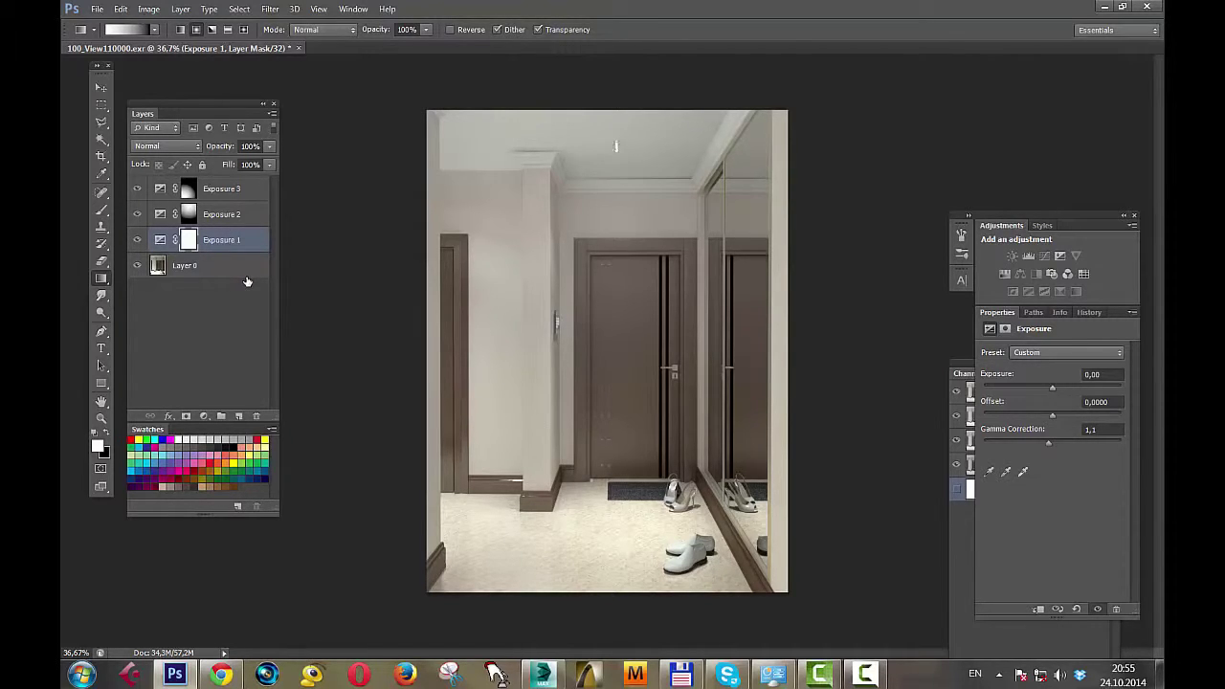
Delete Exposure 1, 2 and 3, leaving only Layer 0
key("Delete")
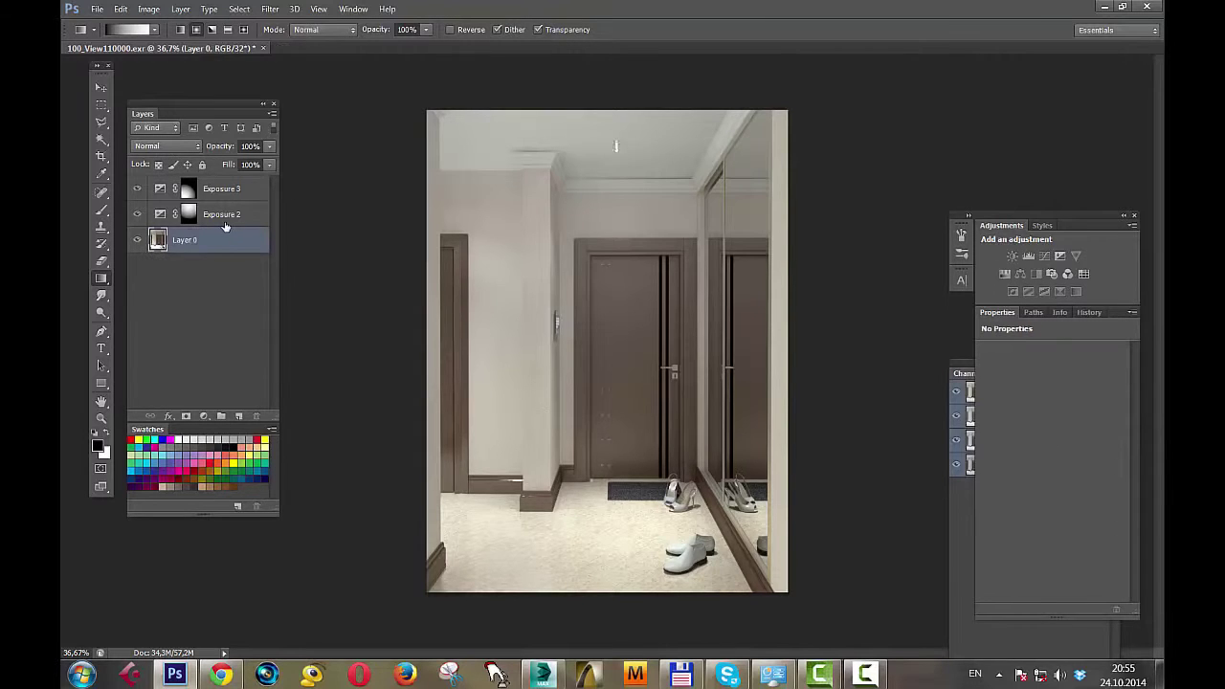
left_click(227, 222)
key("Delete")
left_click(222, 189)
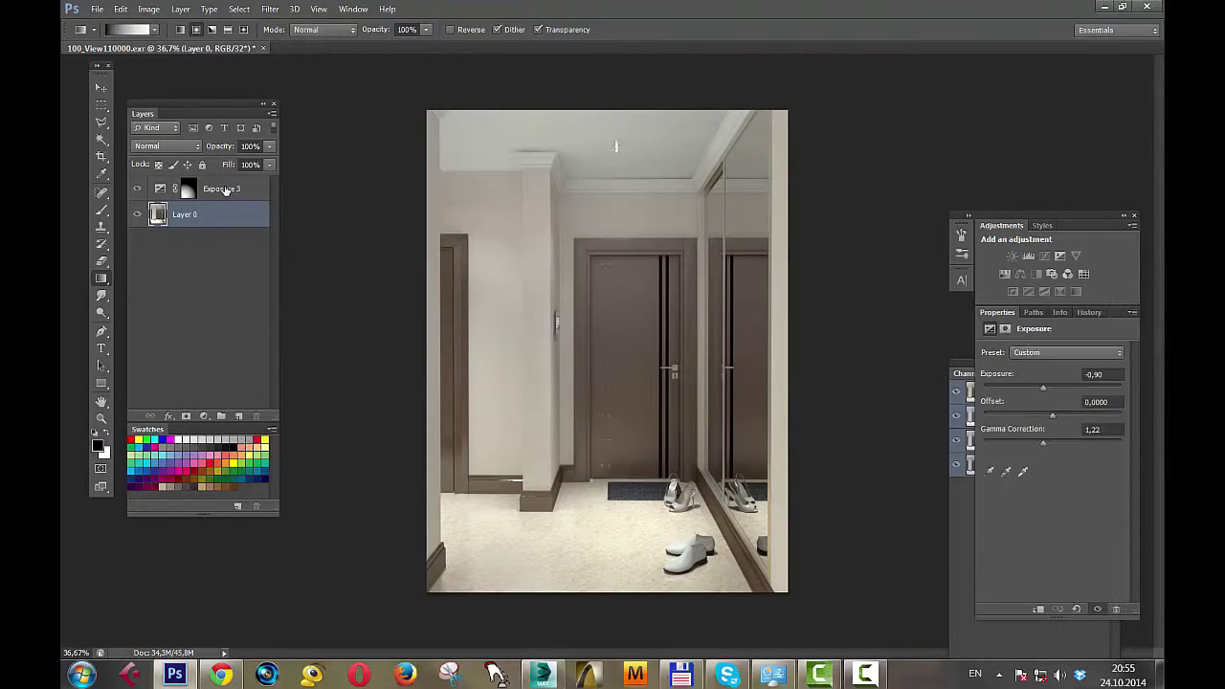
key("Delete")
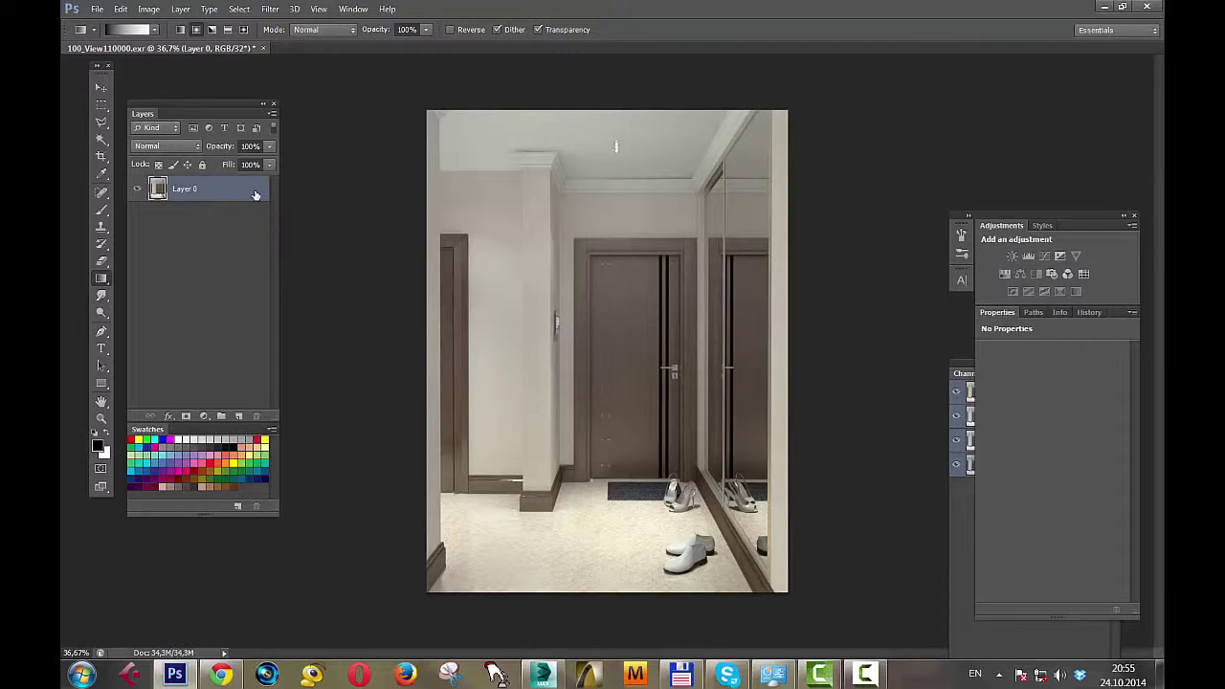
Convert the image to 16 Bits/Channel without merging, then duplicate Layer 0
left_click(145, 8)
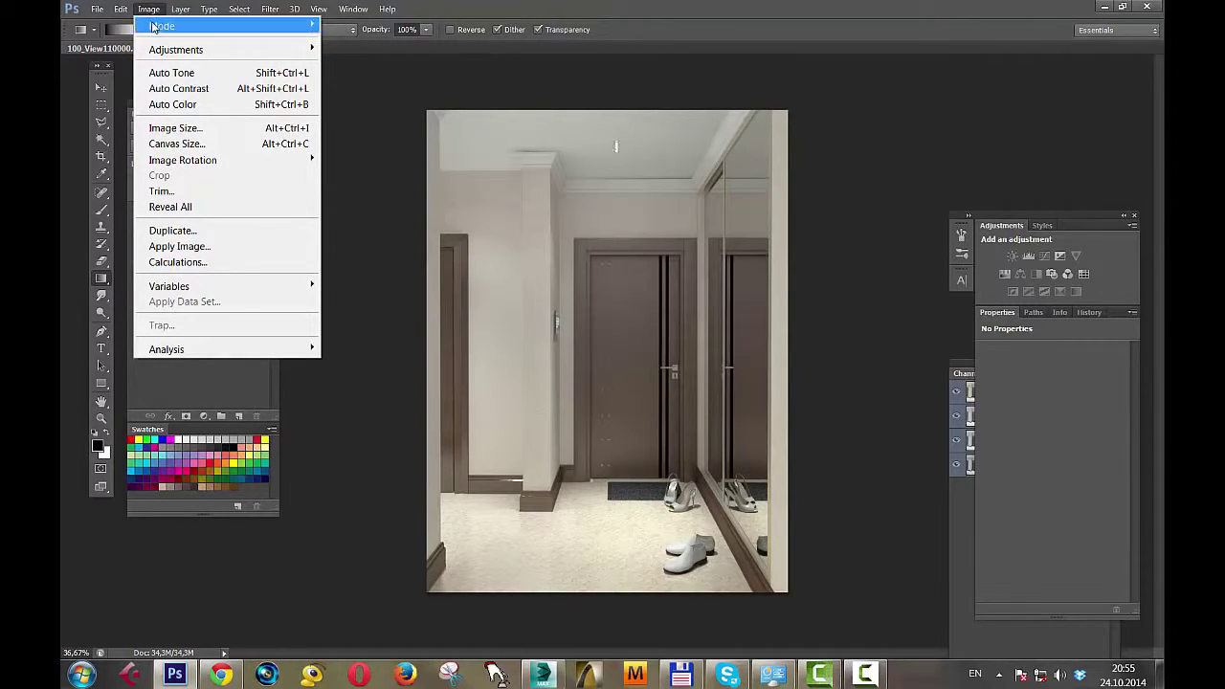
mouse_move(162, 26)
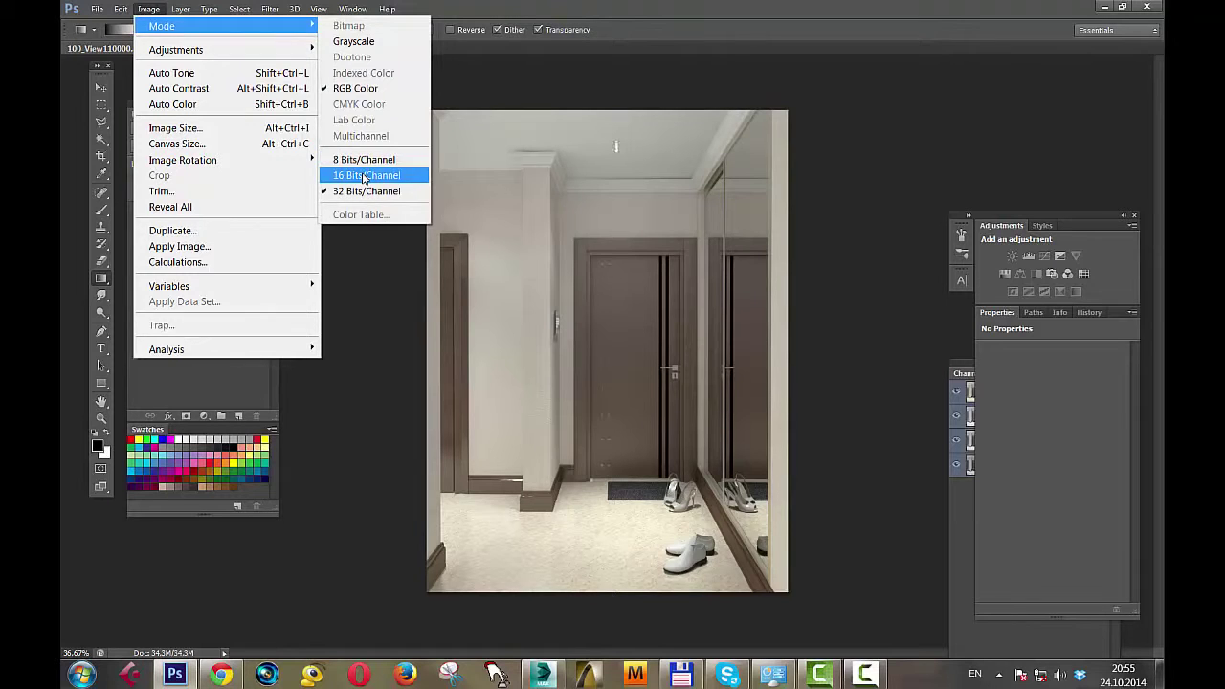
left_click(366, 175)
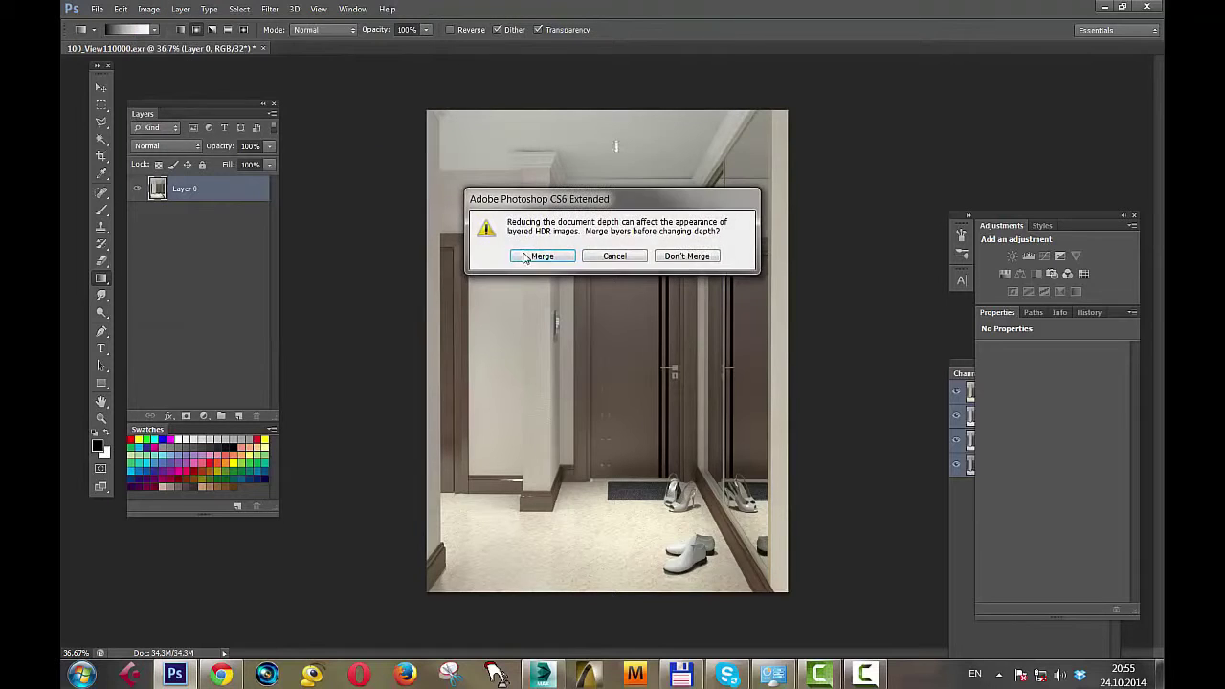
left_click(689, 257)
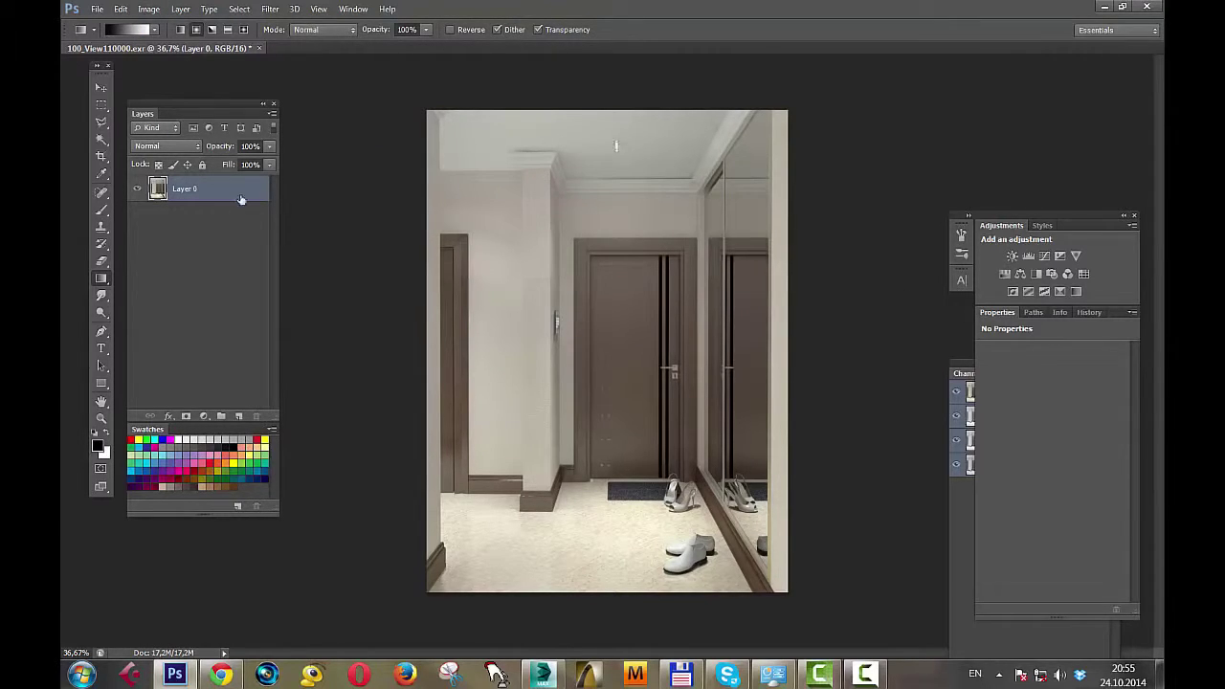
left_click_drag(197, 191, 249, 356)
left_click_drag(198, 191, 234, 416)
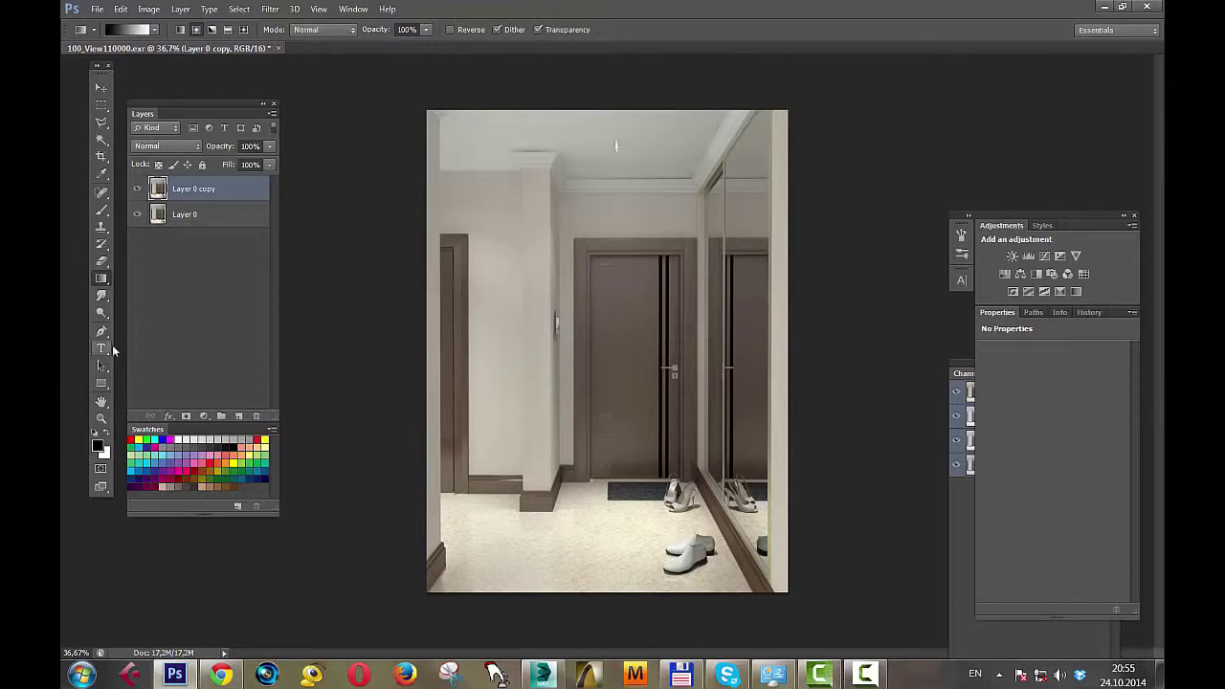
Set Layer 0 copy to Soft Light at 50% fill and toggle it to compare
left_click(177, 147)
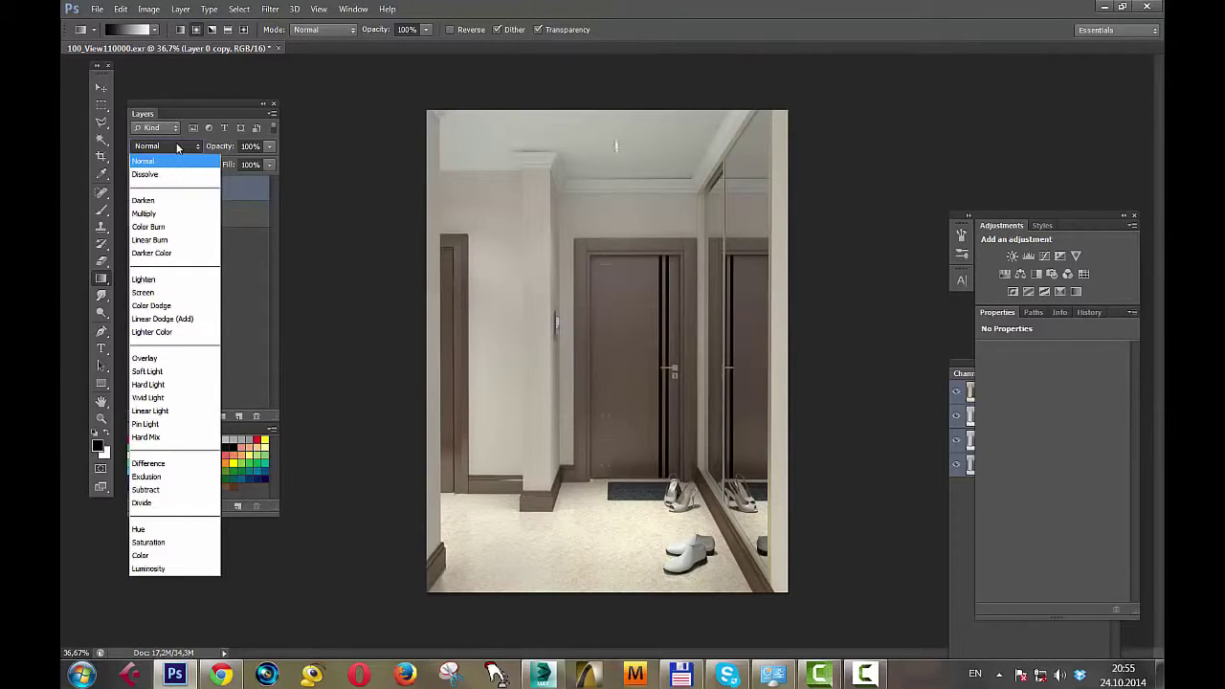
left_click(147, 372)
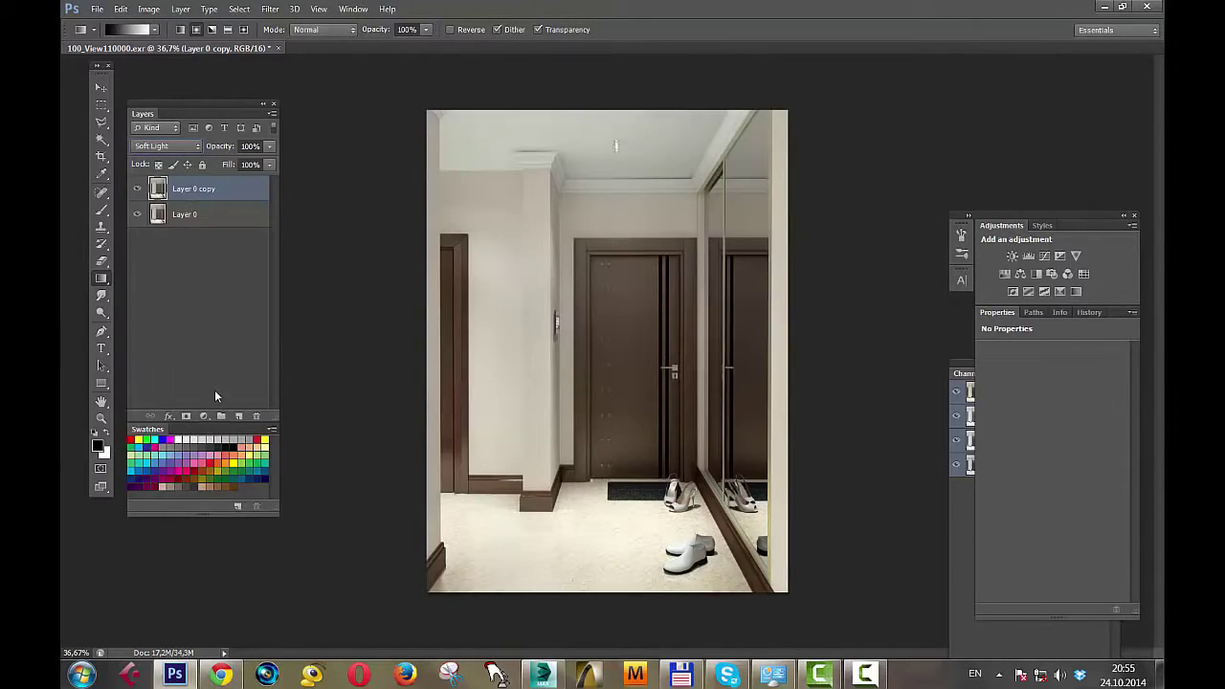
left_click(270, 165)
left_click_drag(245, 181, 244, 182)
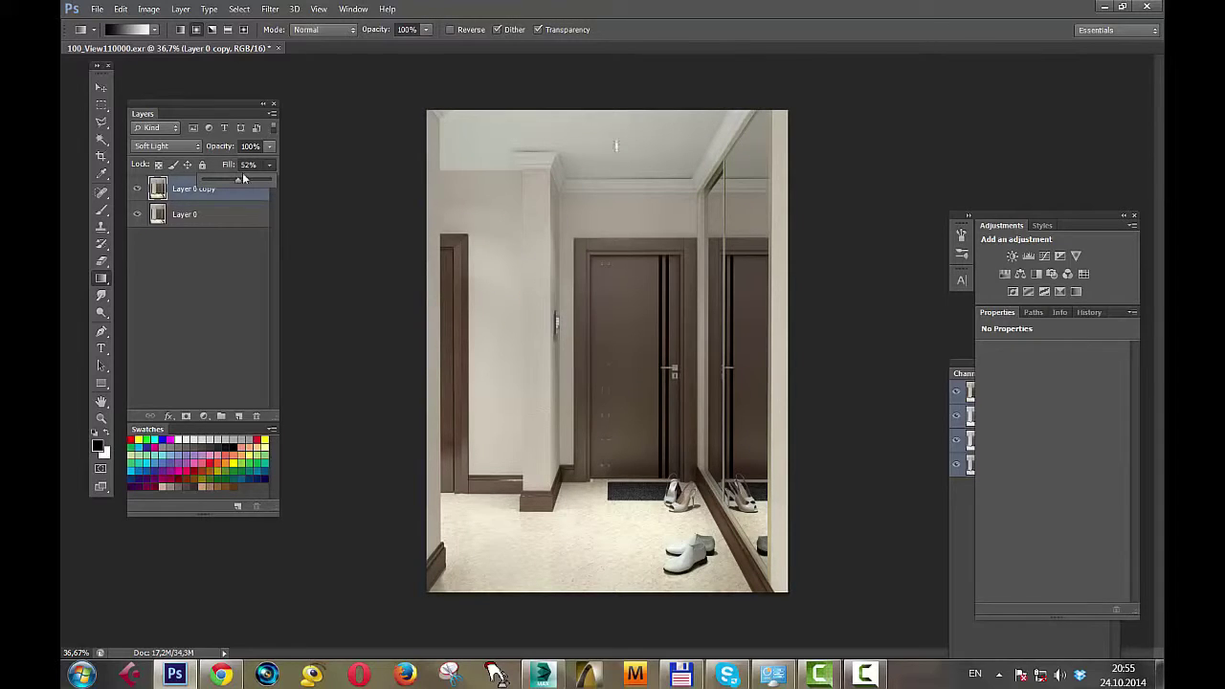
left_click(251, 165)
left_click(138, 191)
left_click(138, 190)
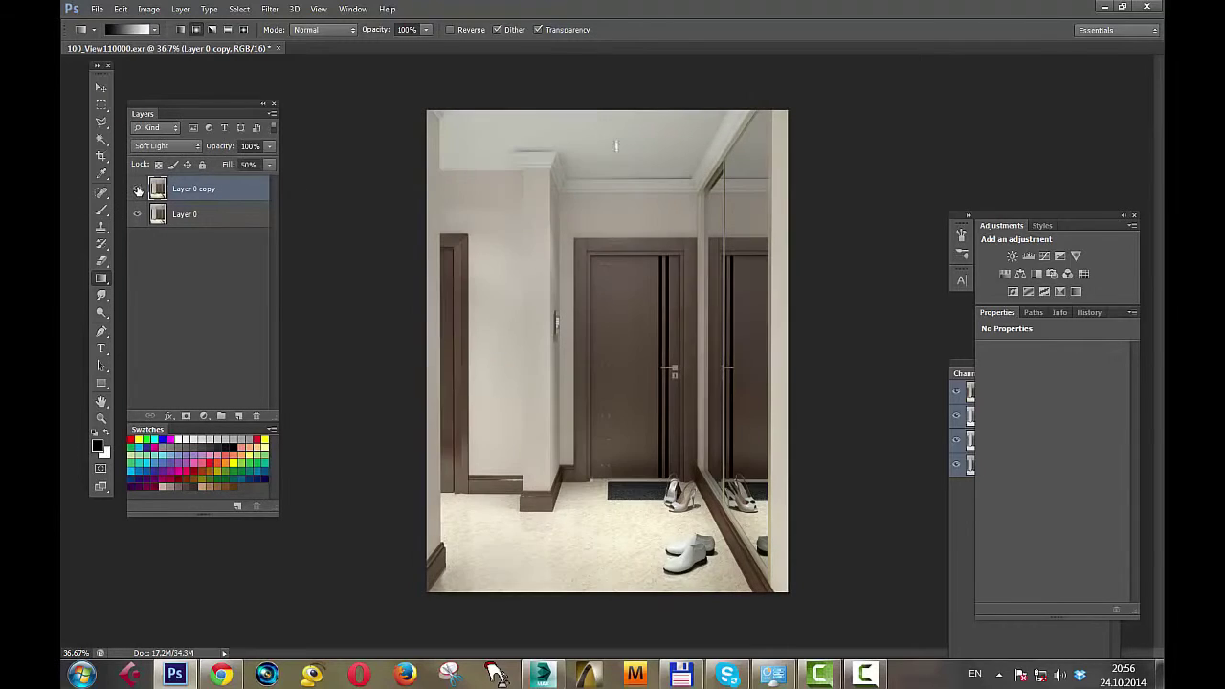